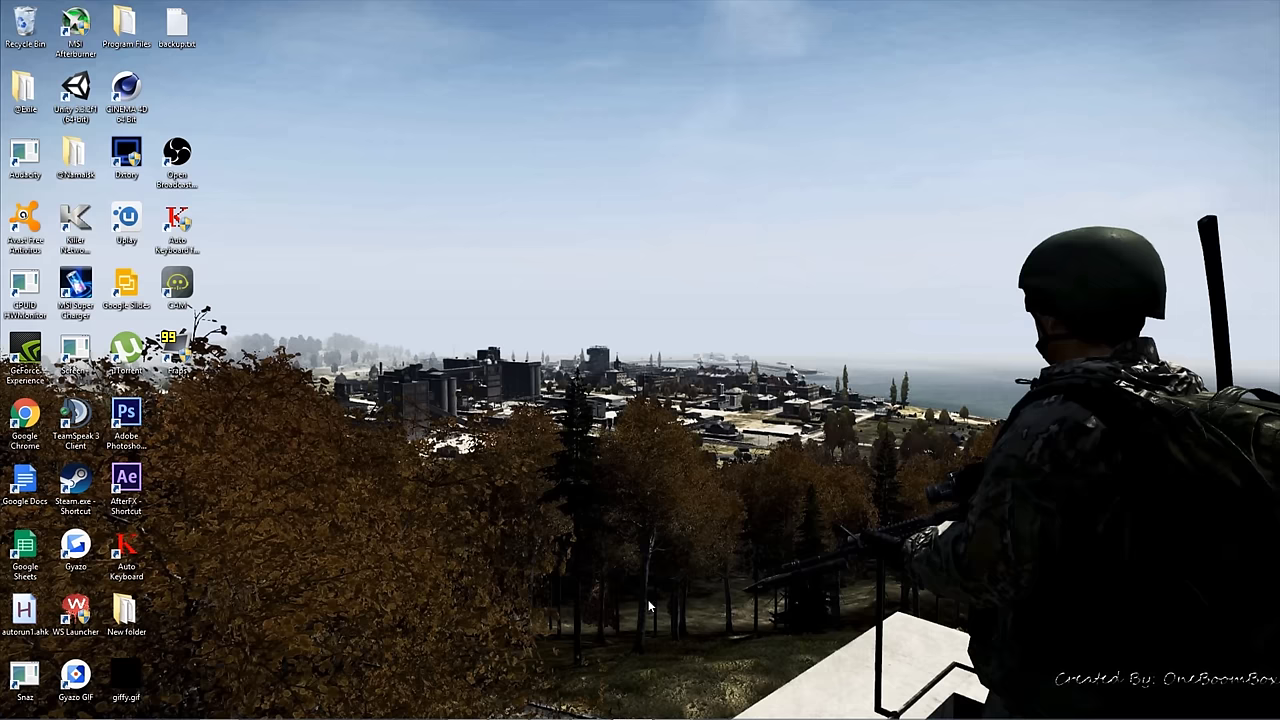
Step: Open the DayZ.cfg file from the DayZ folder in Documents
mouse_move(190, 717)
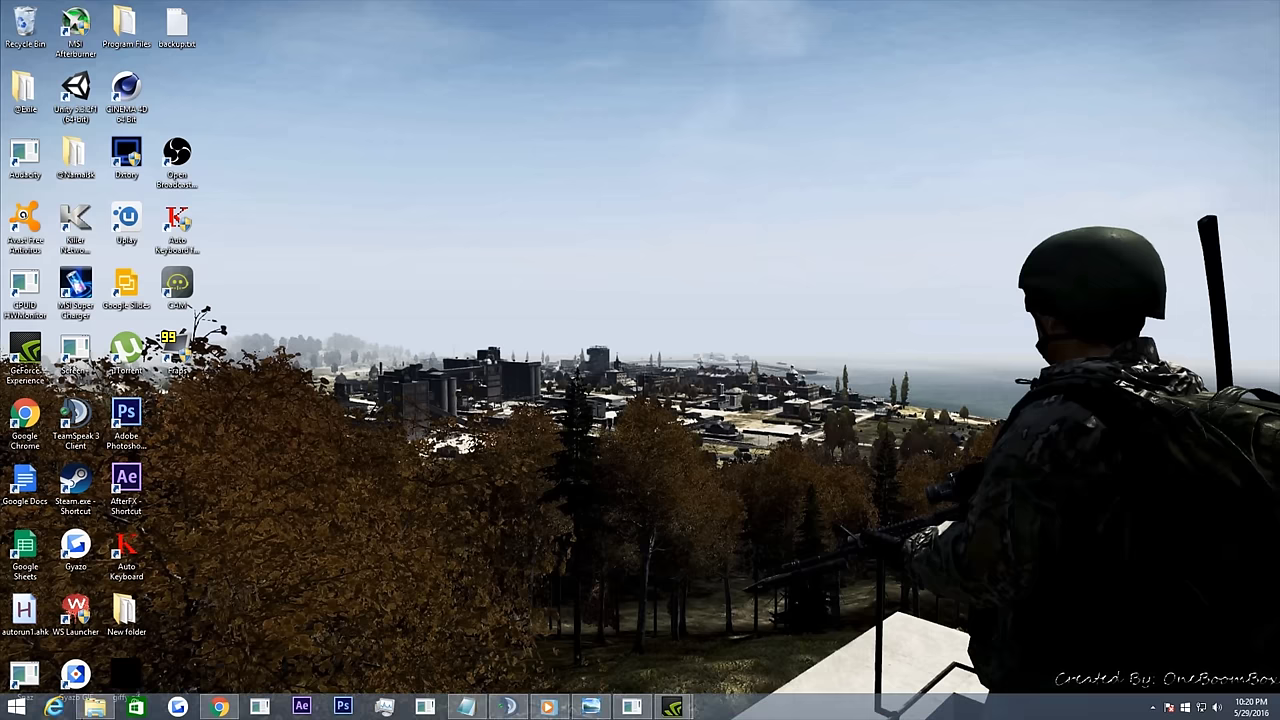
click(95, 707)
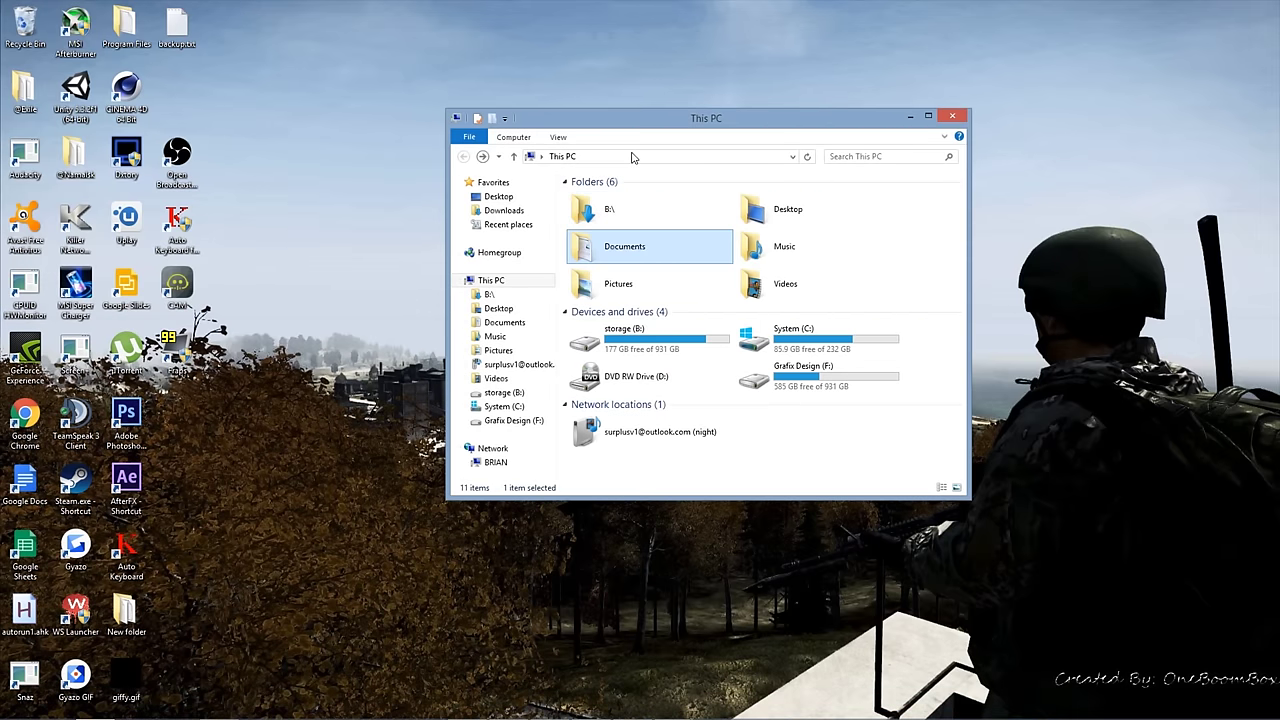
click(478, 281)
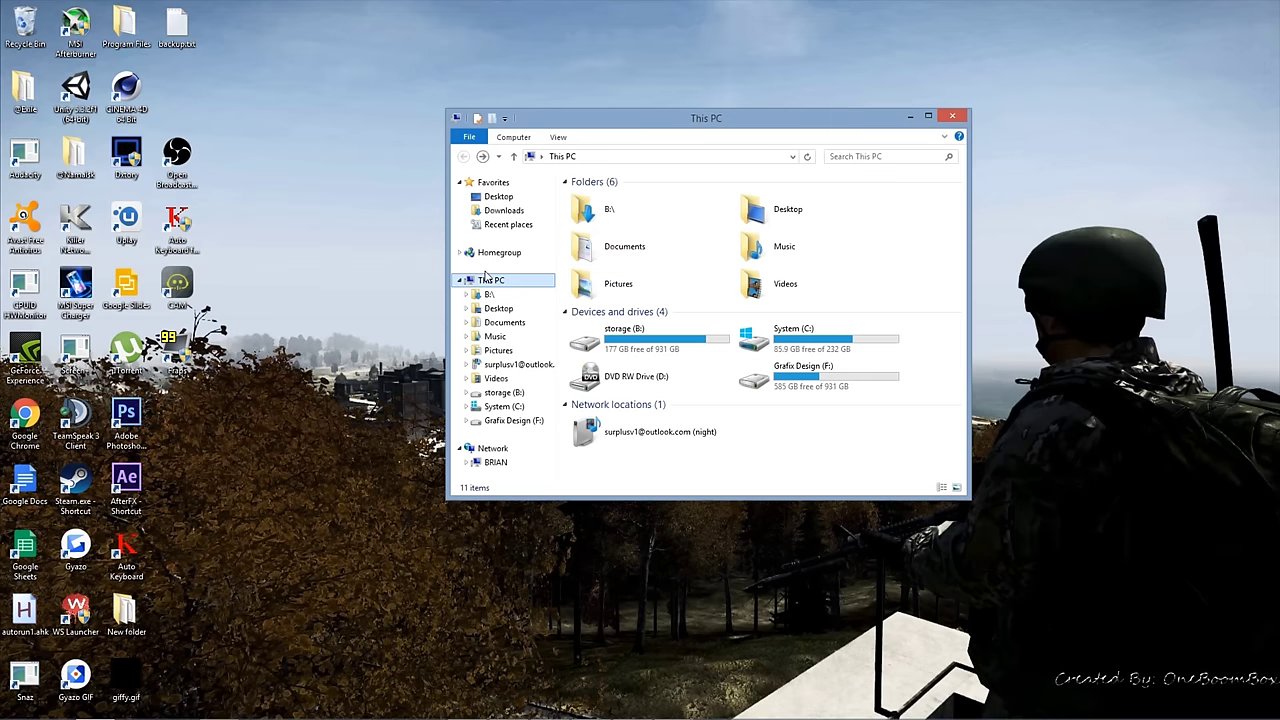
double_click(645, 250)
double_click(604, 252)
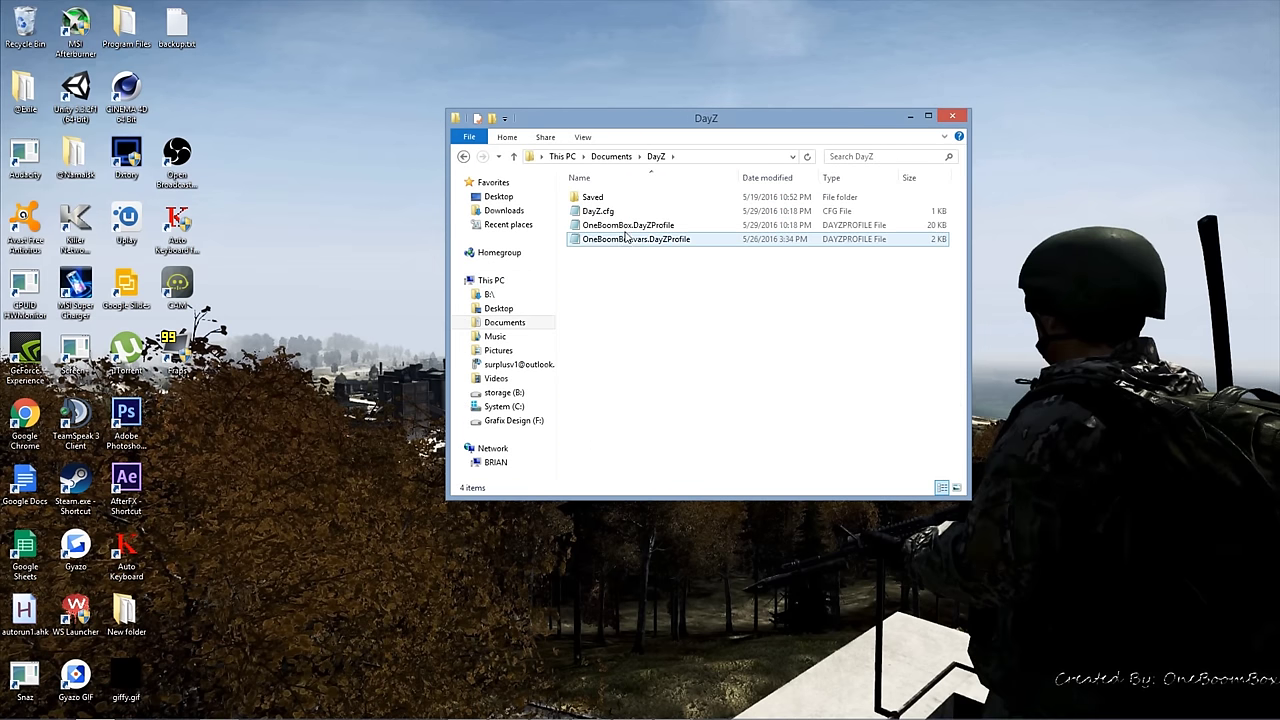
double_click(622, 212)
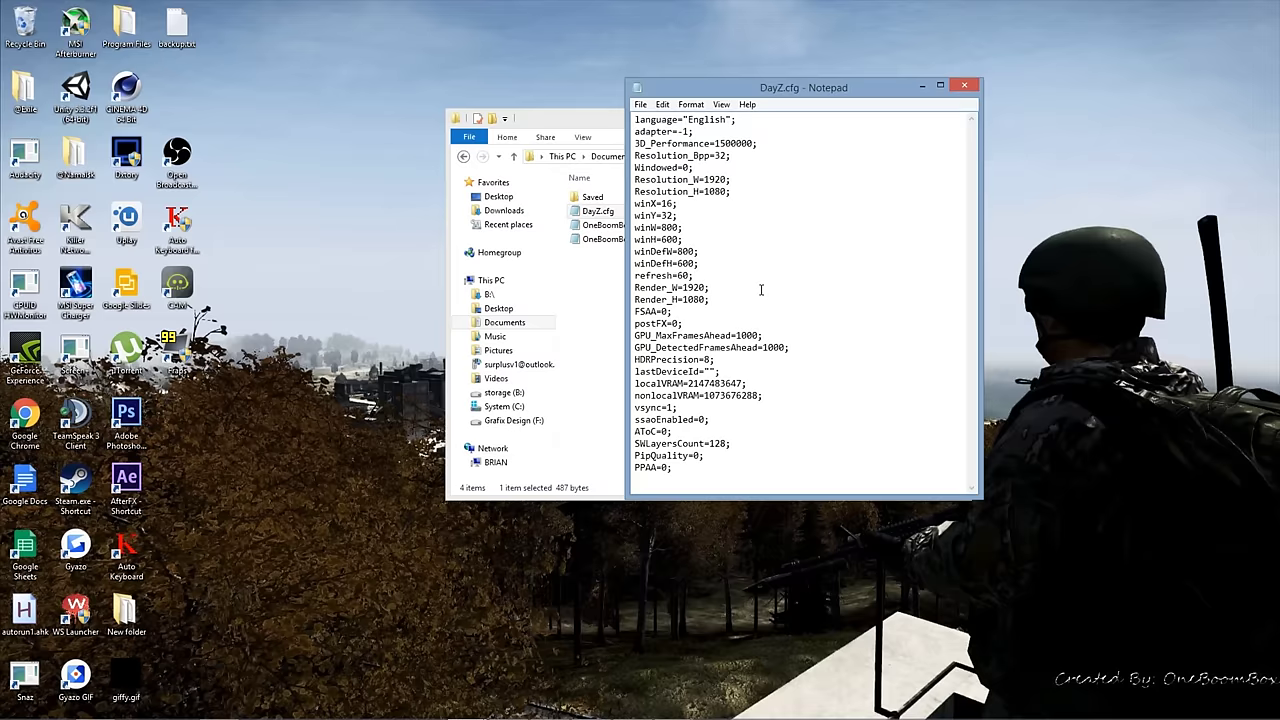
Step: Set GPU_MaxFramesAhead and GPU_DetectedFramesAhead to 1 in the DayZ.cfg file
drag(634, 336, 765, 336)
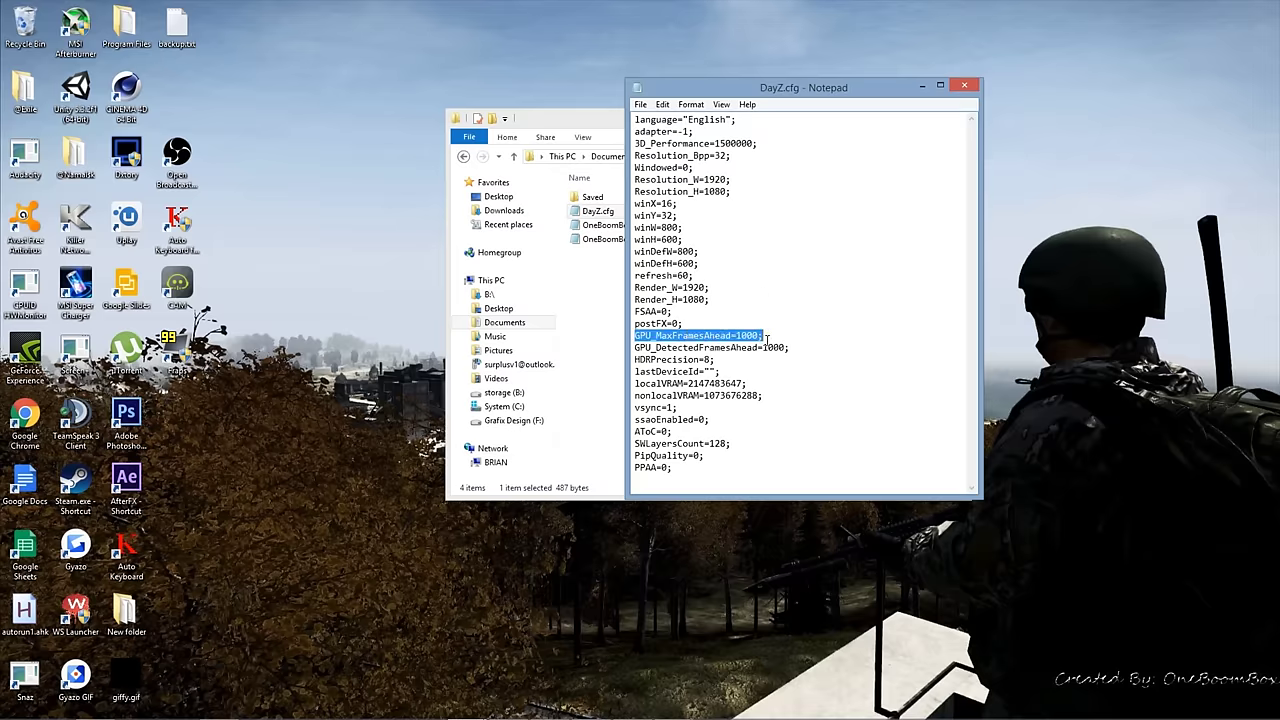
drag(634, 348, 788, 348)
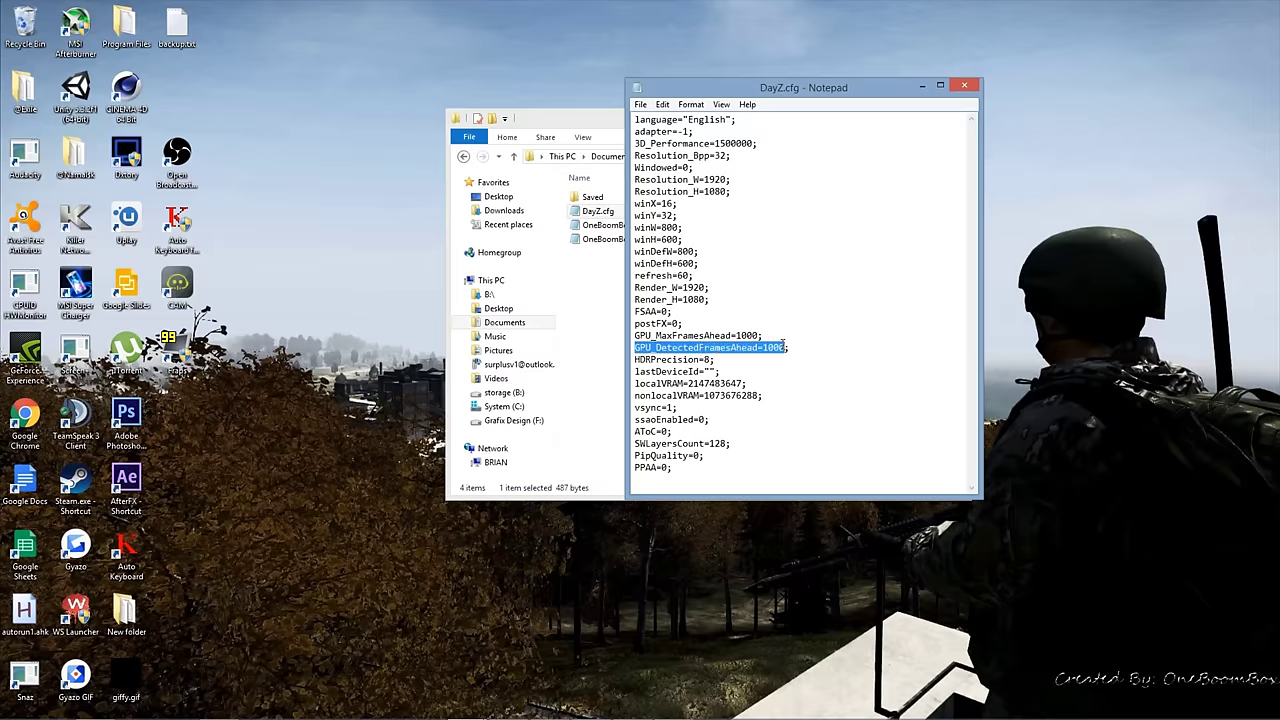
click(767, 336)
key(Left)
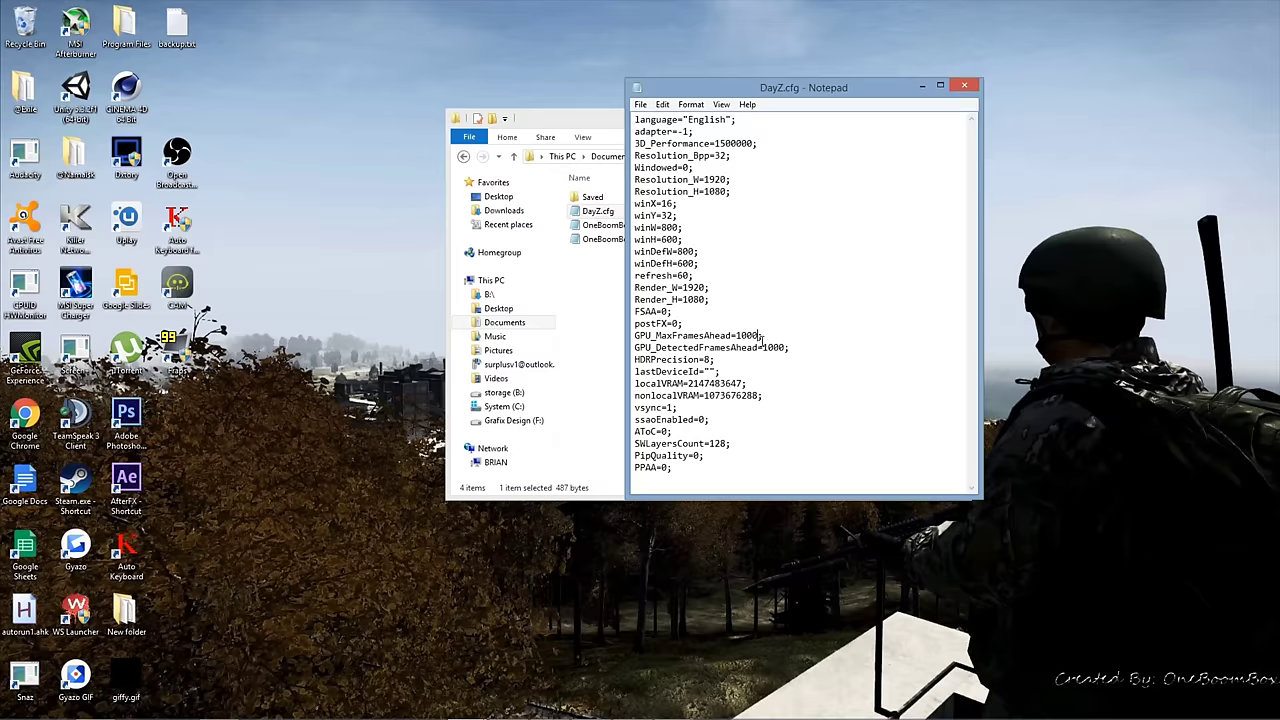
key(BackSpace)
key(BackSpace)
key(BackSpace)
click(788, 348)
key(Left)
key(BackSpace)
key(BackSpace)
key(BackSpace)
Step: Save the changes to DayZ.cfg and close the file
click(640, 104)
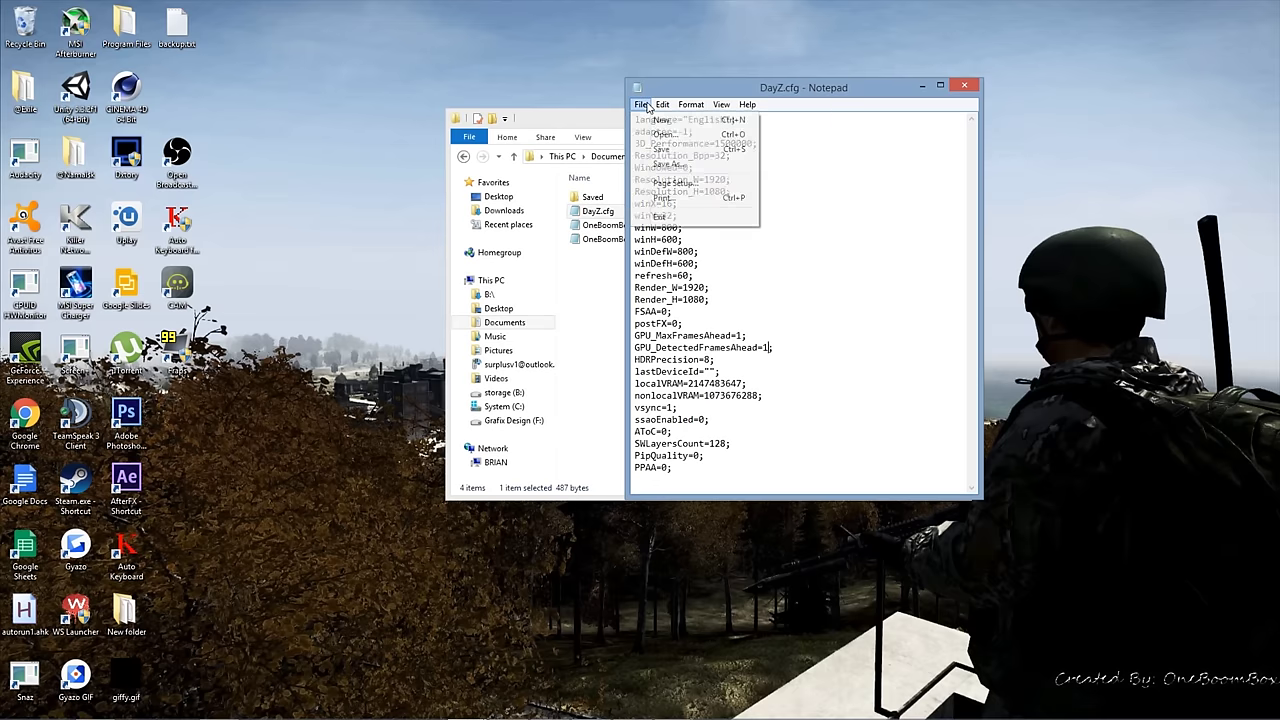
click(661, 149)
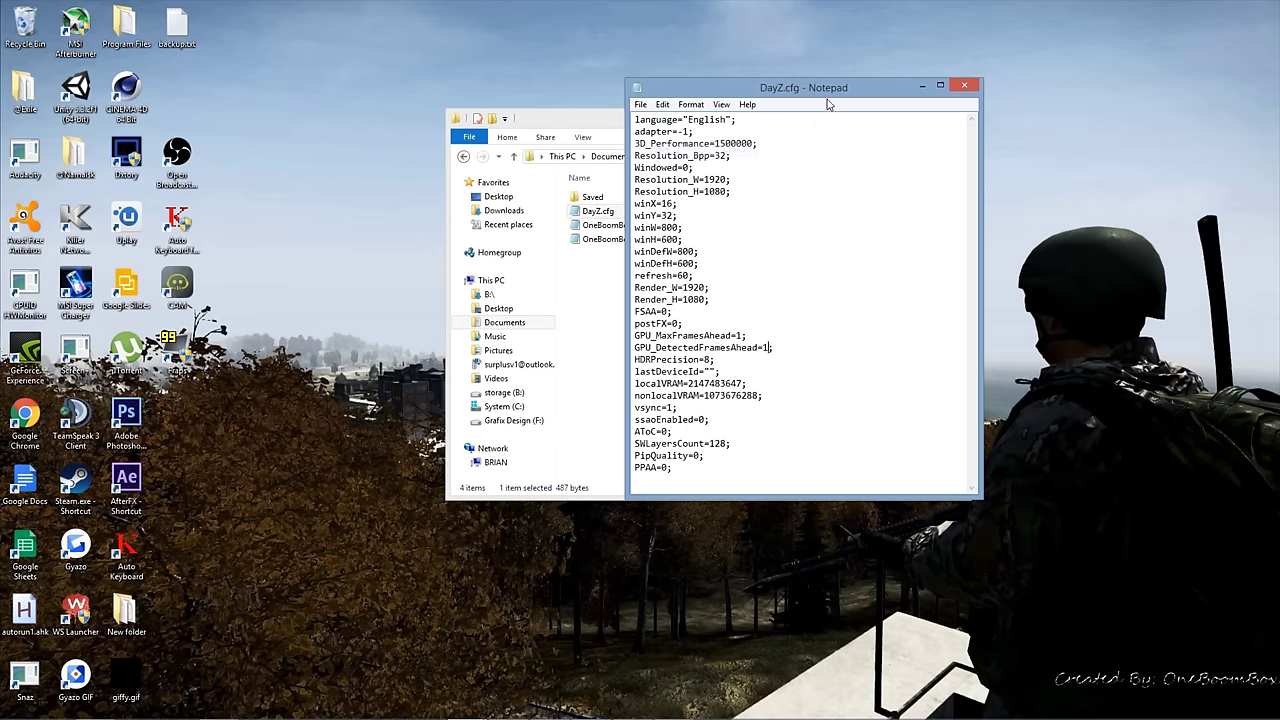
click(964, 86)
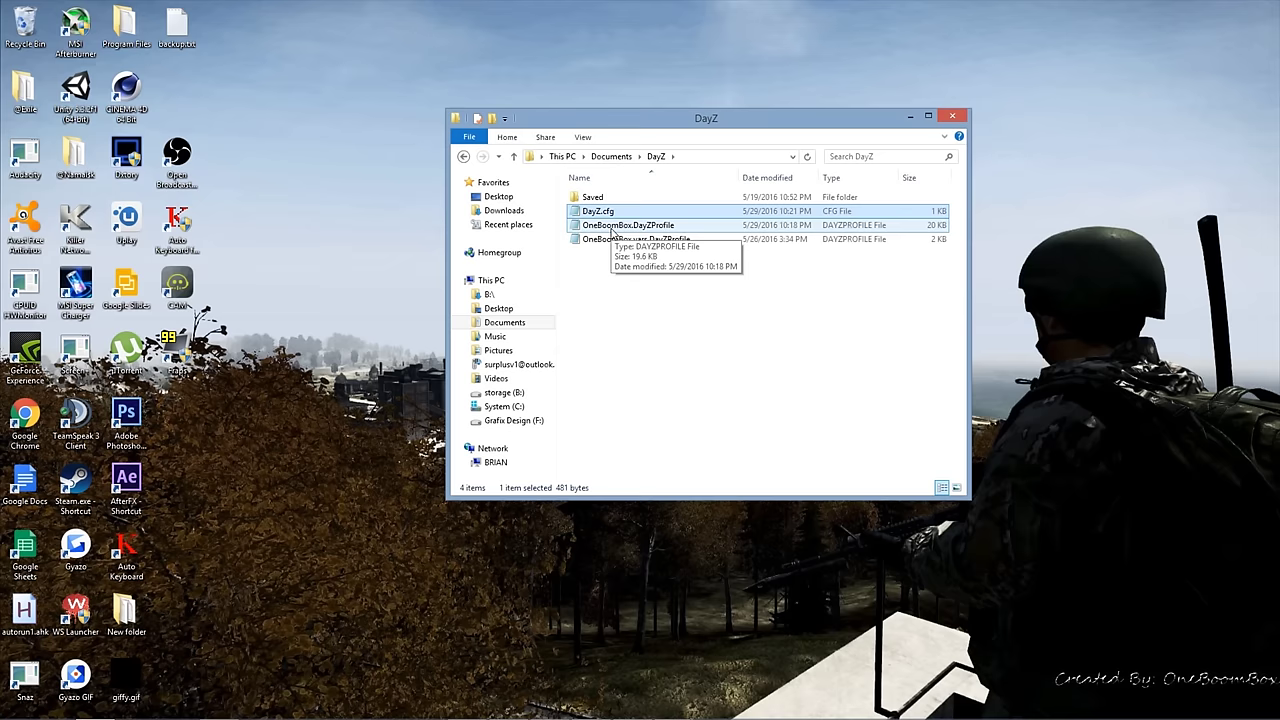
Step: Open OneBoomBox.DayZProfile and find the scene complexity, shadow and view distance lines near the end of the file
click(613, 228)
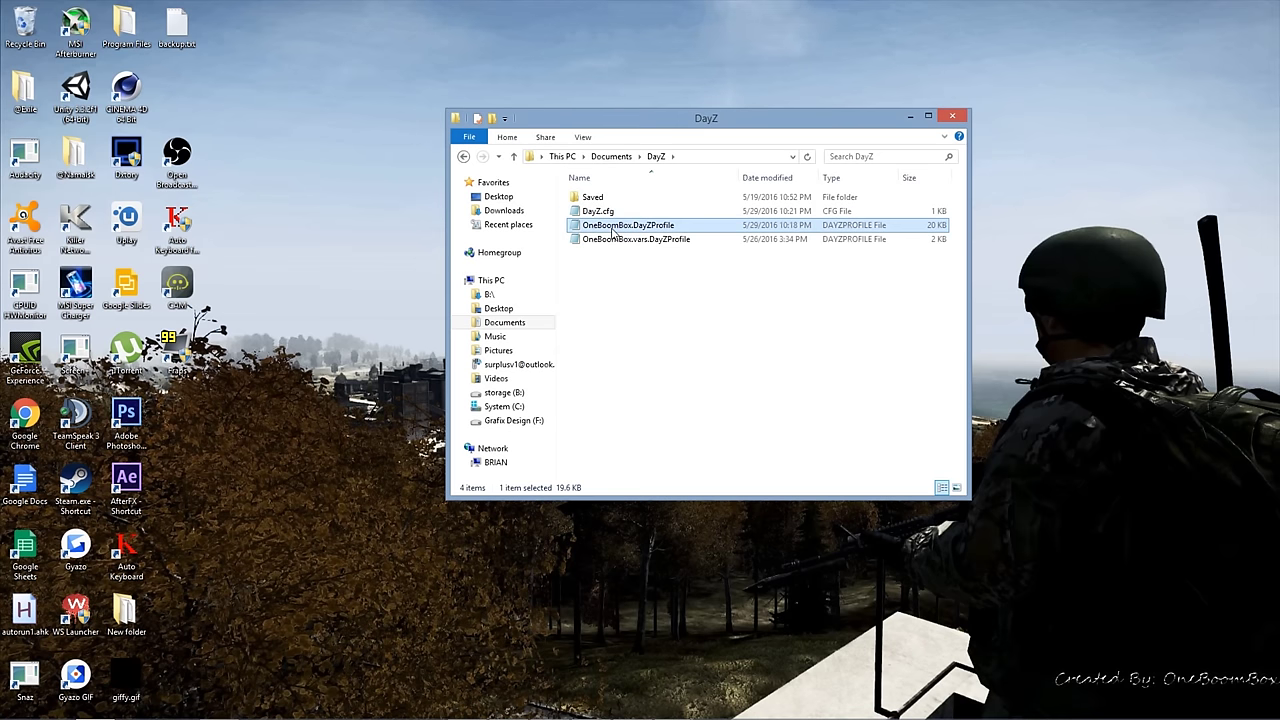
double_click(613, 228)
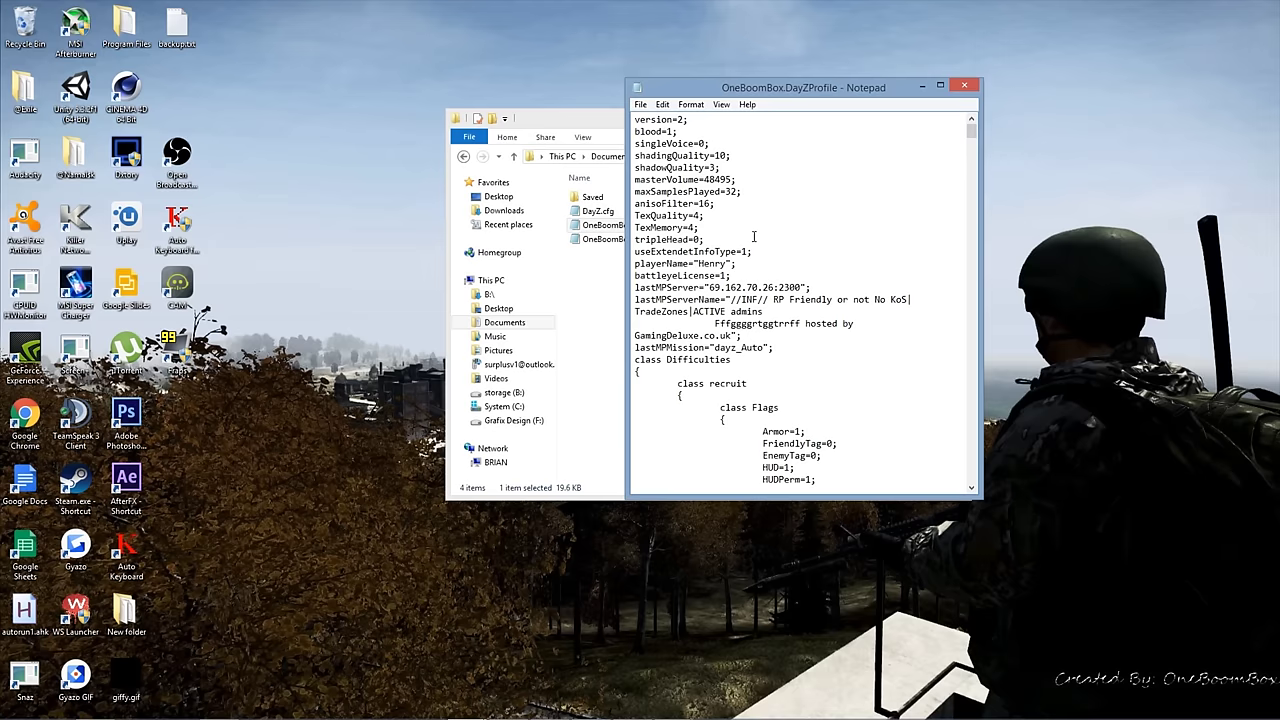
drag(971, 132, 993, 484)
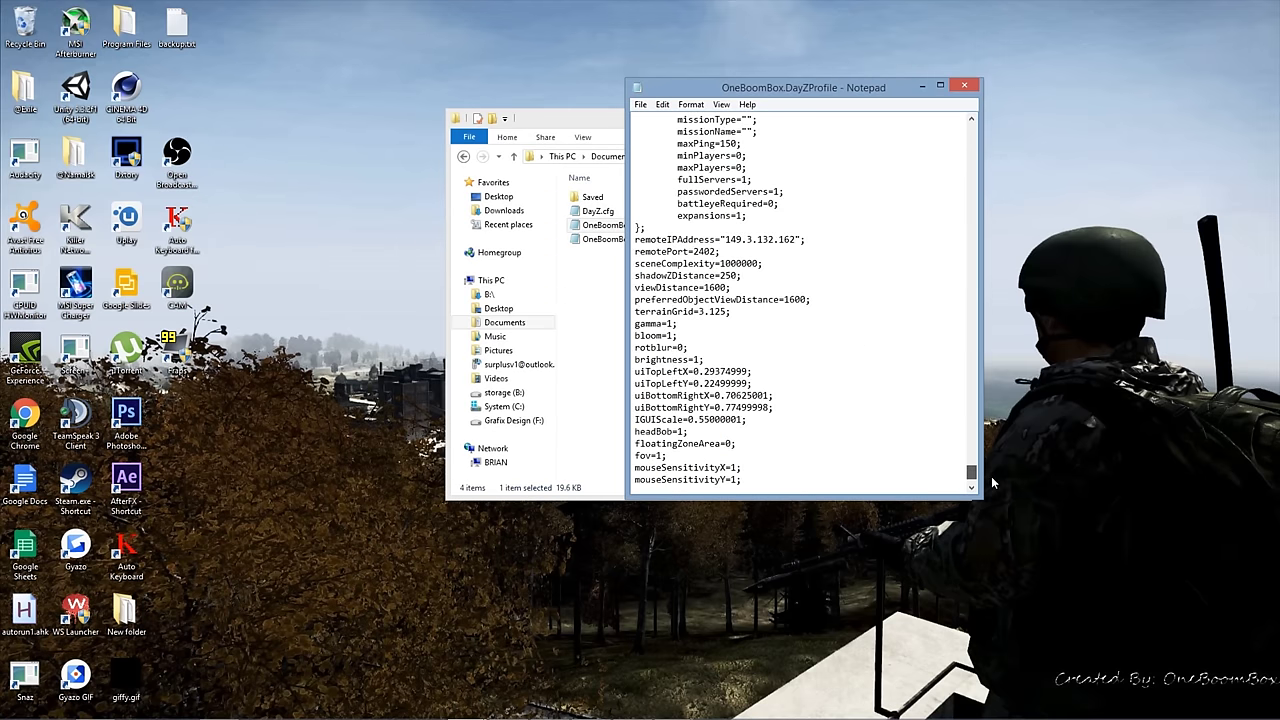
drag(636, 264, 812, 302)
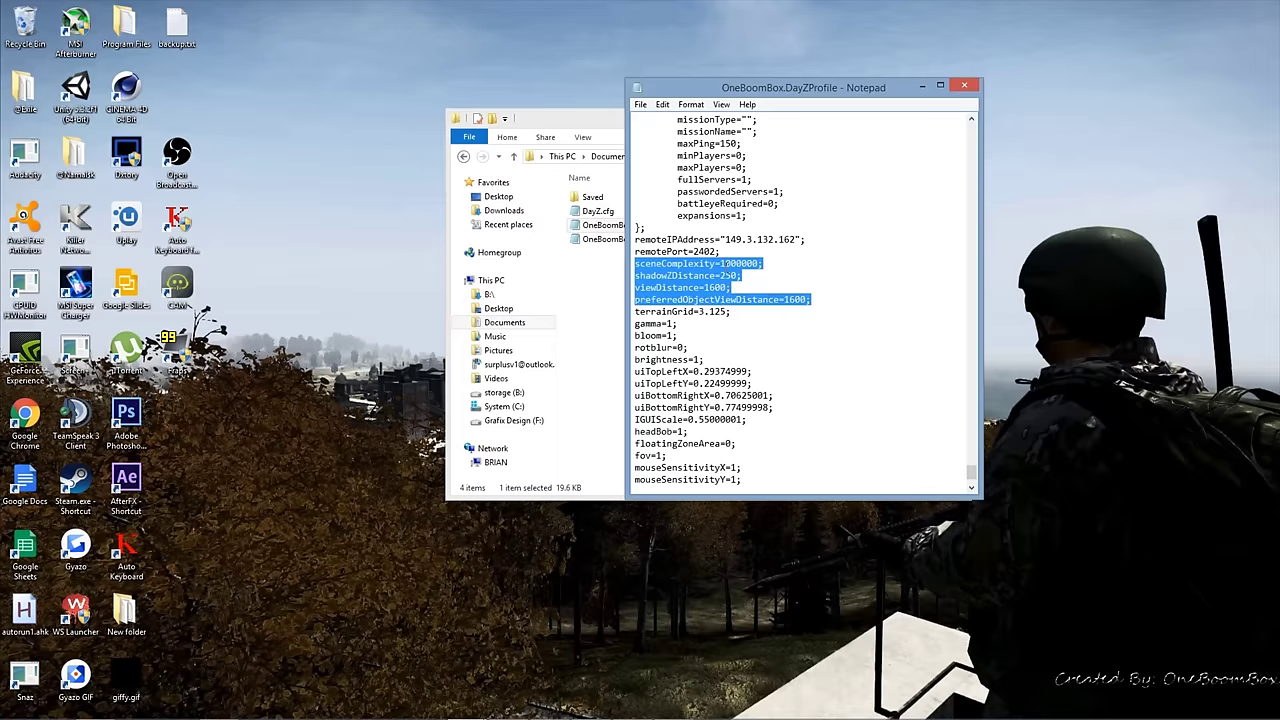
Step: Set sceneComplexity to 500000 in the profile file
click(731, 263)
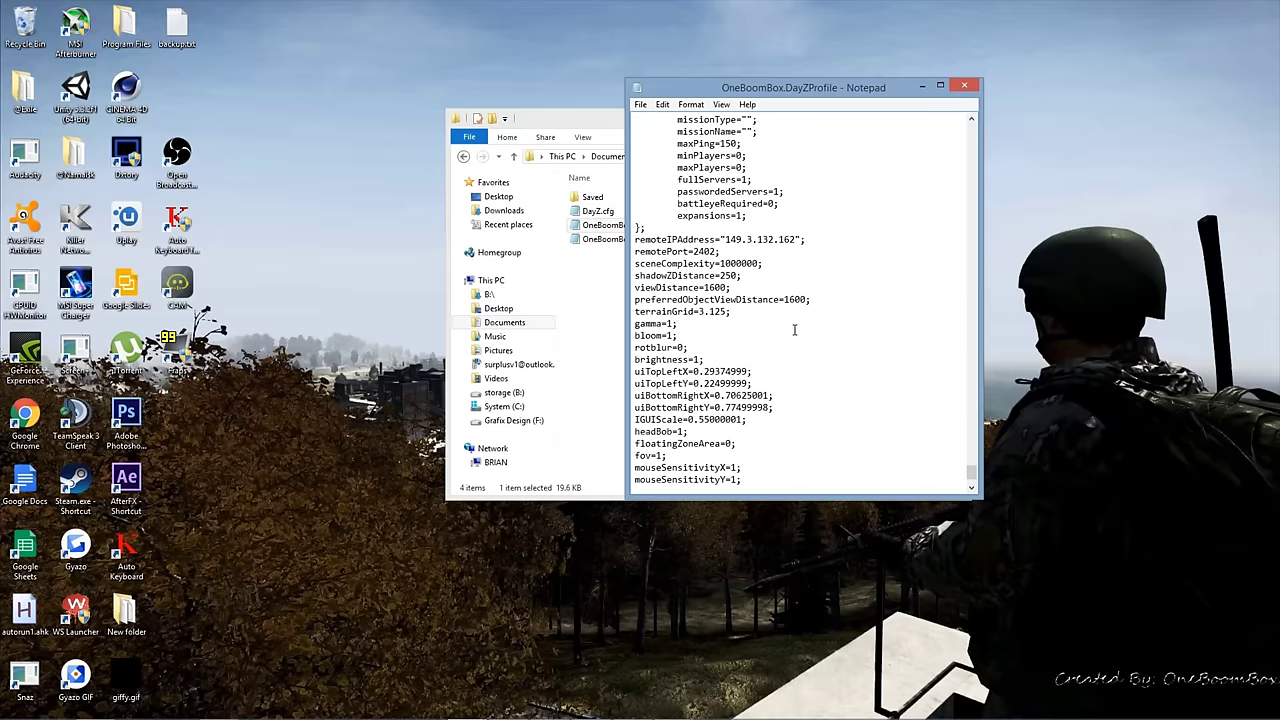
key(BackSpace)
key(BackSpace)
text(15)
key(BackSpace)
key(BackSpace)
text(50)
Step: Set shadowZDistance to 50, and set both viewDistance and preferredObjectViewDistance to 1000
click(726, 276)
key(BackSpace)
key(BackSpace)
text(0)
click(796, 299)
key(BackSpace)
text(0)
Step: Reduce the mouseSmoothing value just above the MainMap class to a single digit
scroll(762, 340, up, 3)
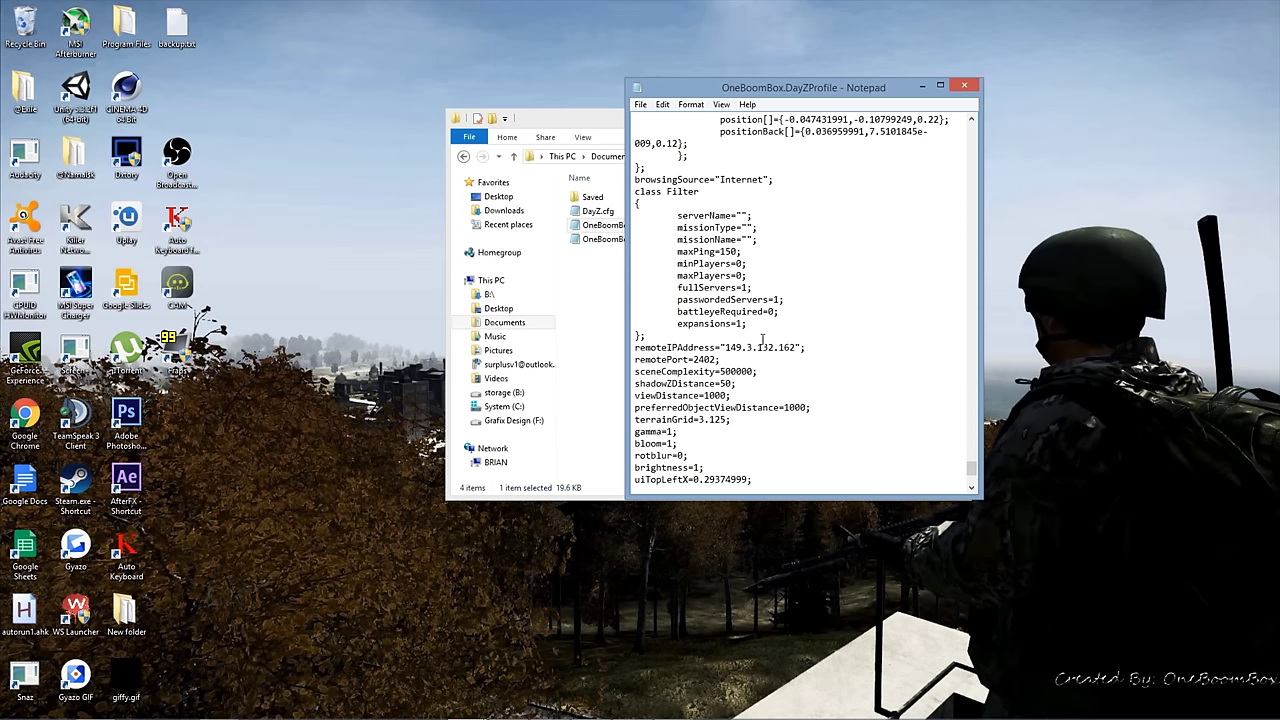
scroll(750, 345, up, 10)
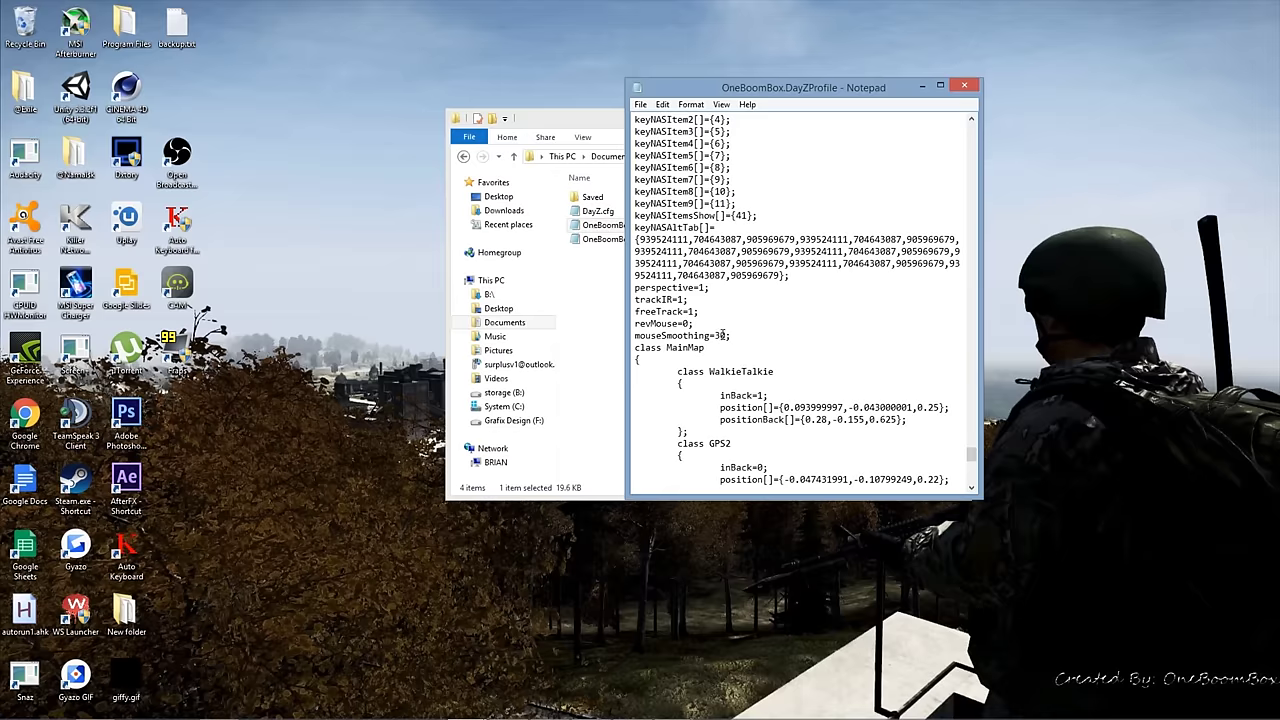
click(720, 336)
key(BackSpace)
Step: Save and close the profile file, and close the DayZ folder window
scroll(716, 277, up, 12)
scroll(712, 347, up, 3)
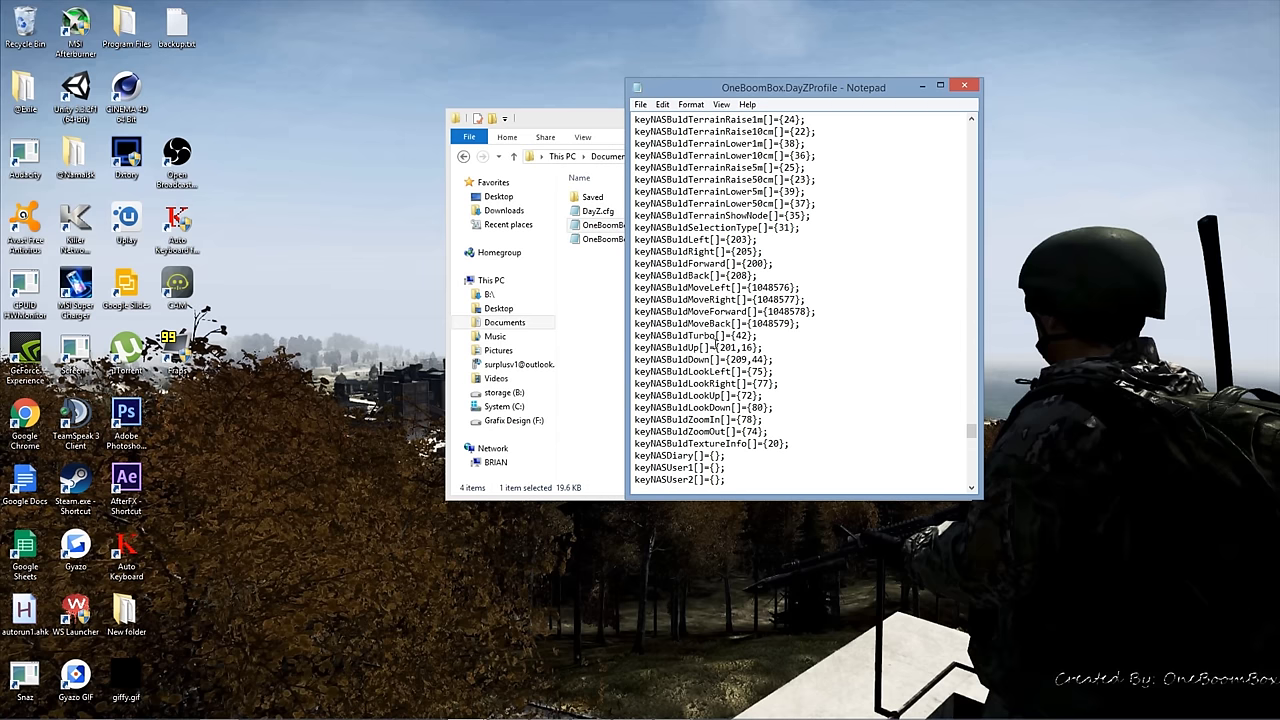
scroll(716, 340, up, 15)
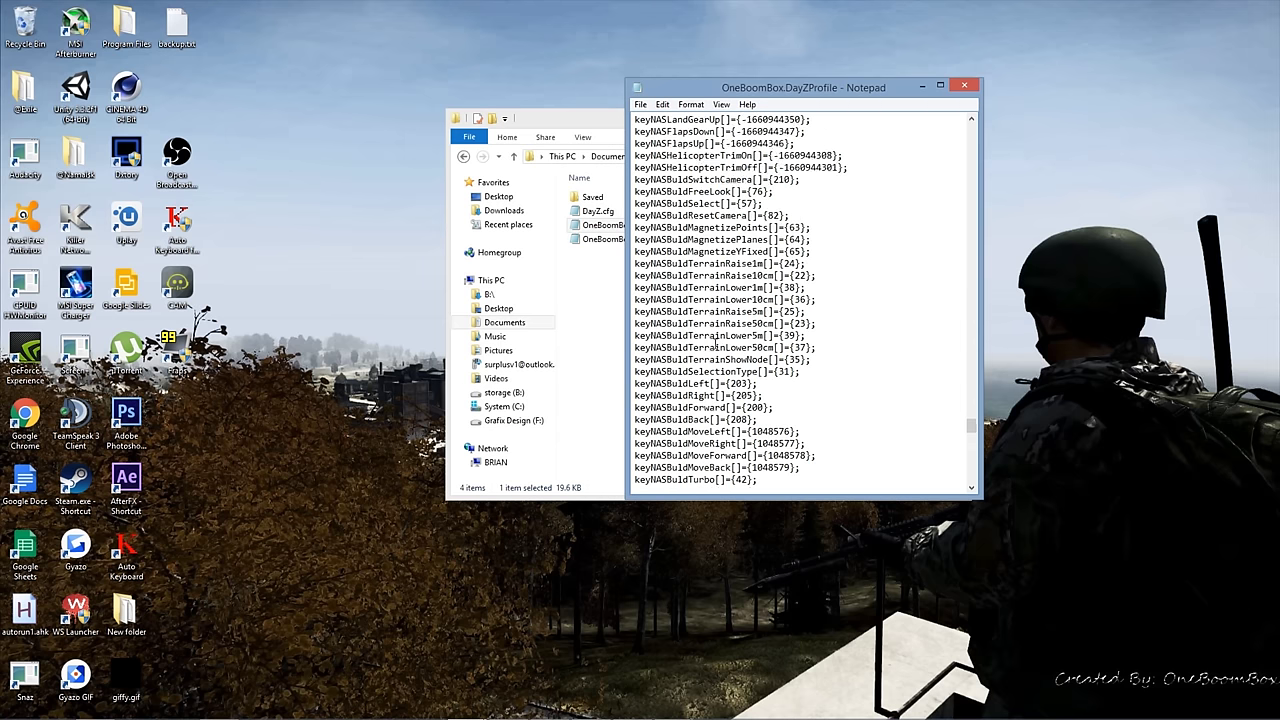
click(640, 104)
click(668, 149)
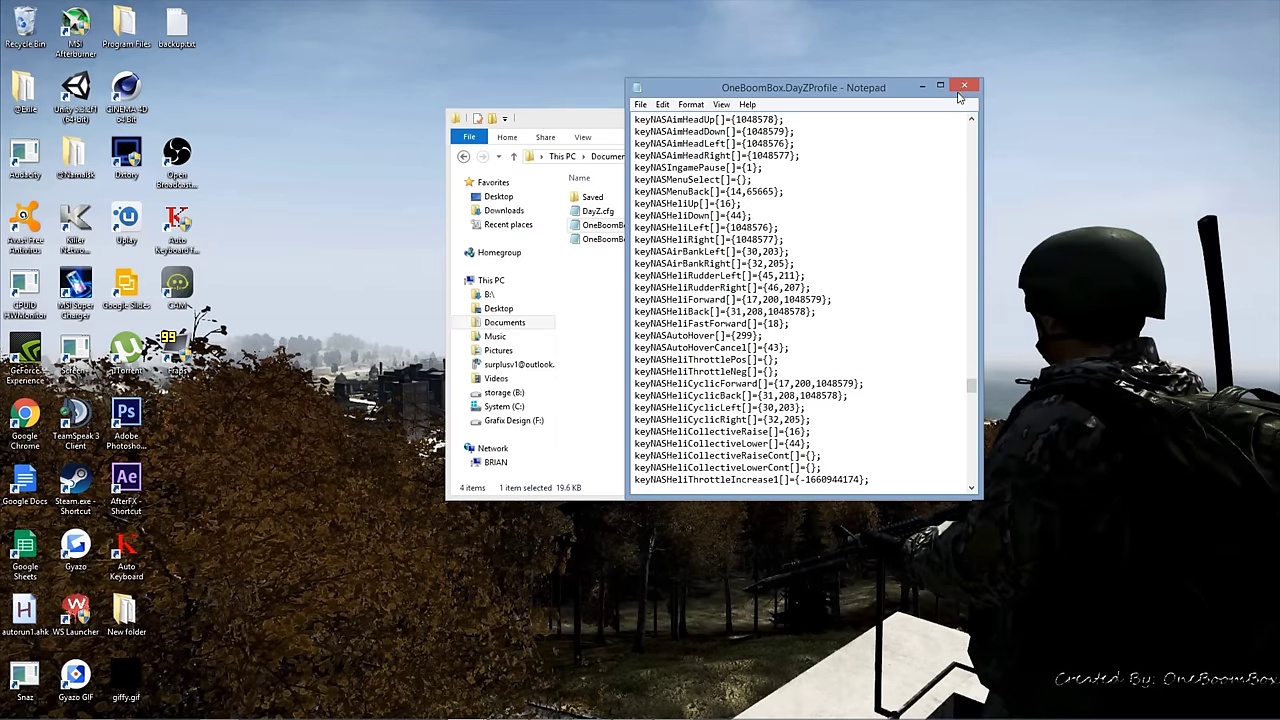
click(963, 86)
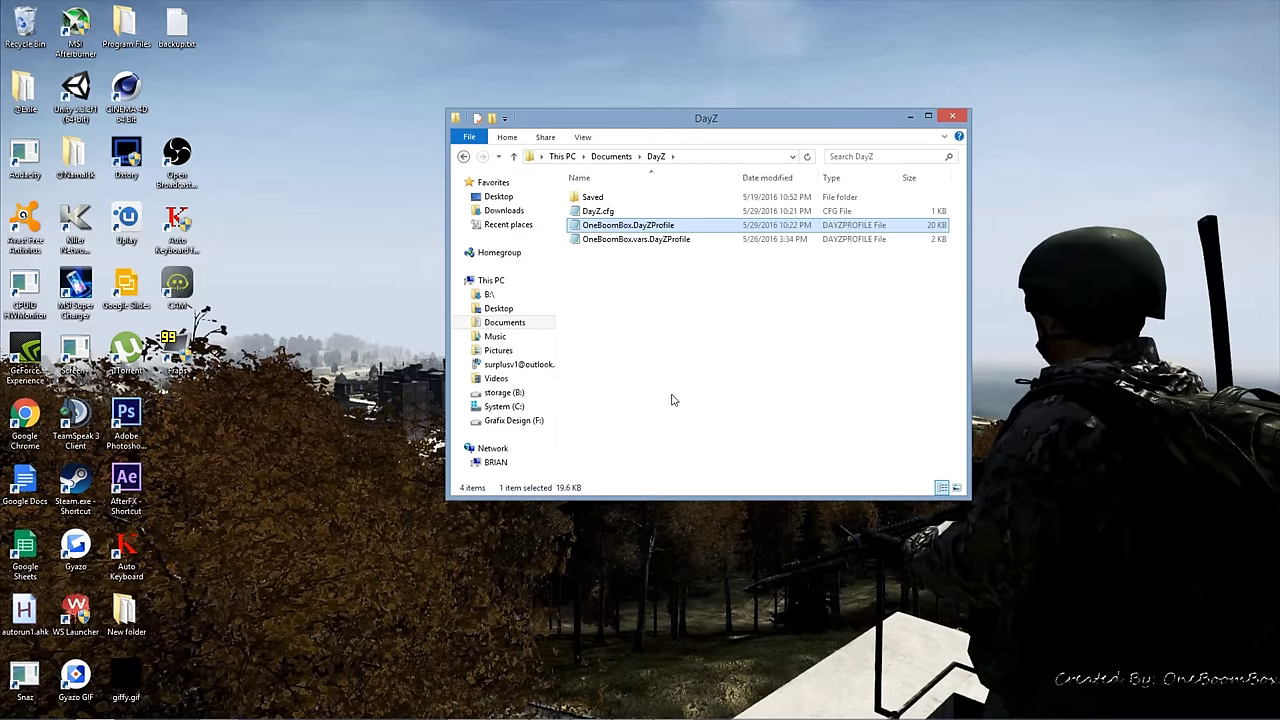
click(953, 119)
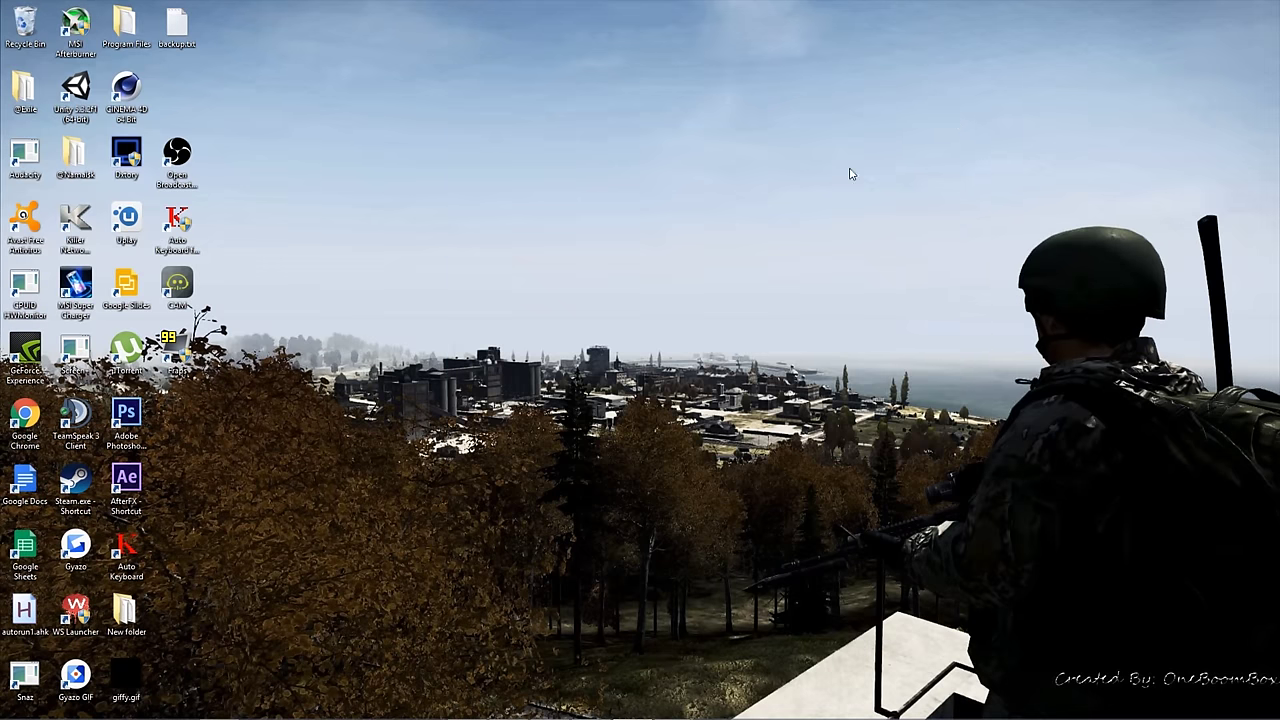
Step: Switch to Steam and open the launch options of DayZ from its properties in the games library
double_click(66, 488)
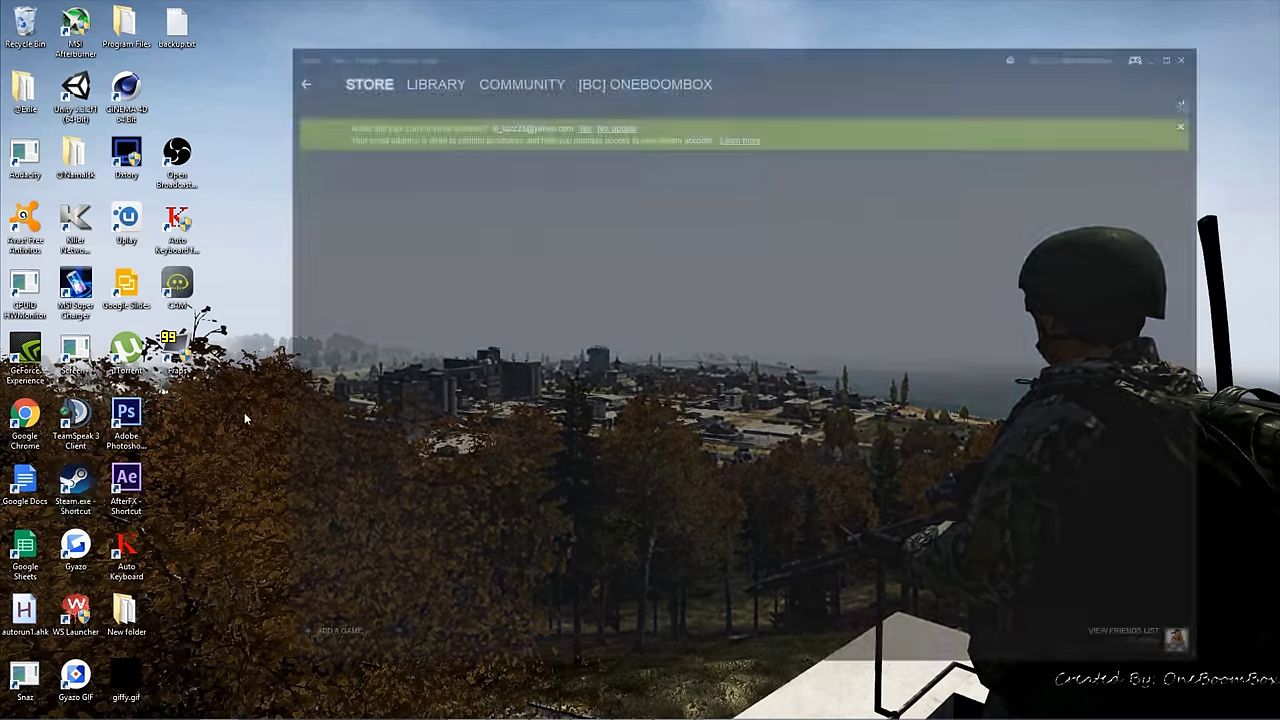
click(400, 60)
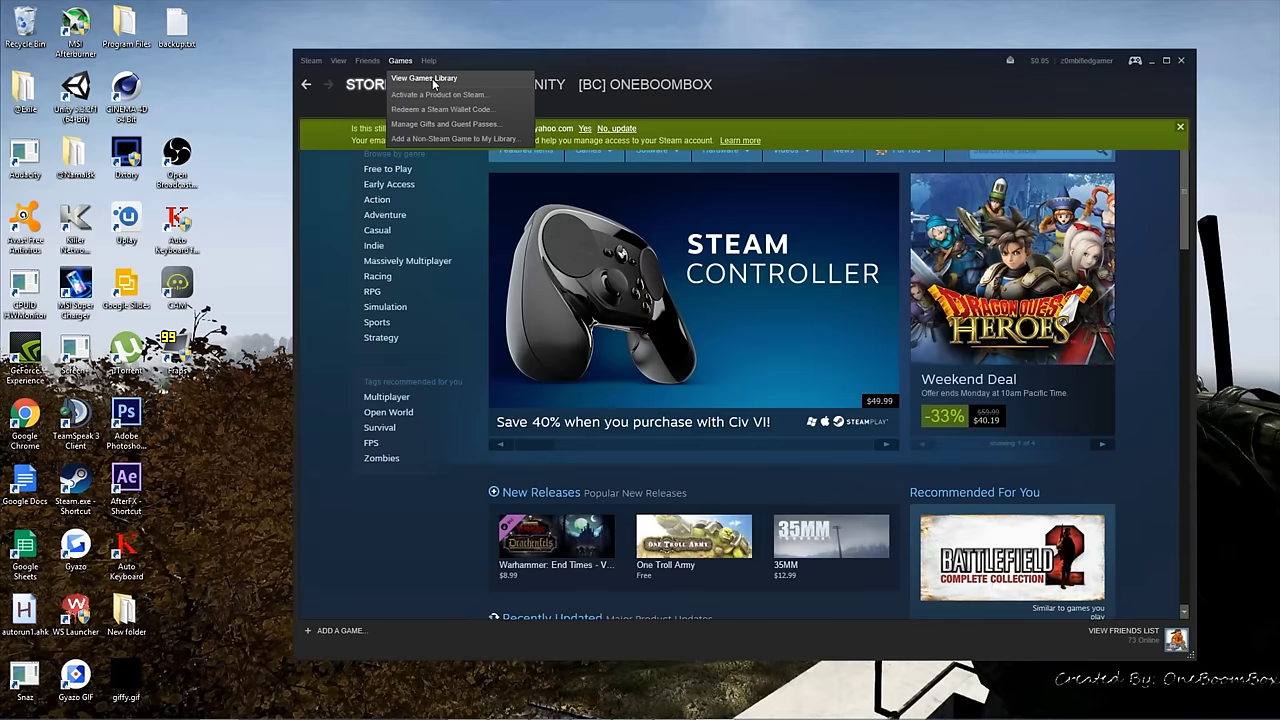
click(428, 80)
right_click(334, 294)
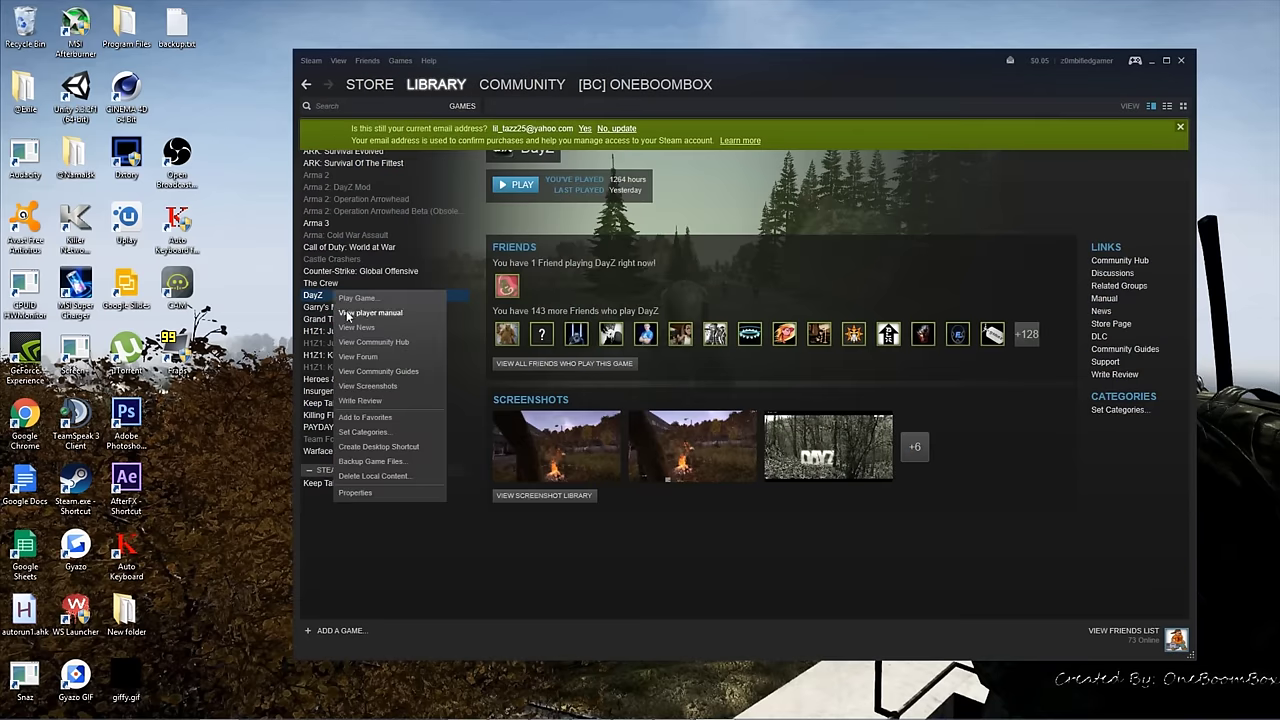
click(355, 493)
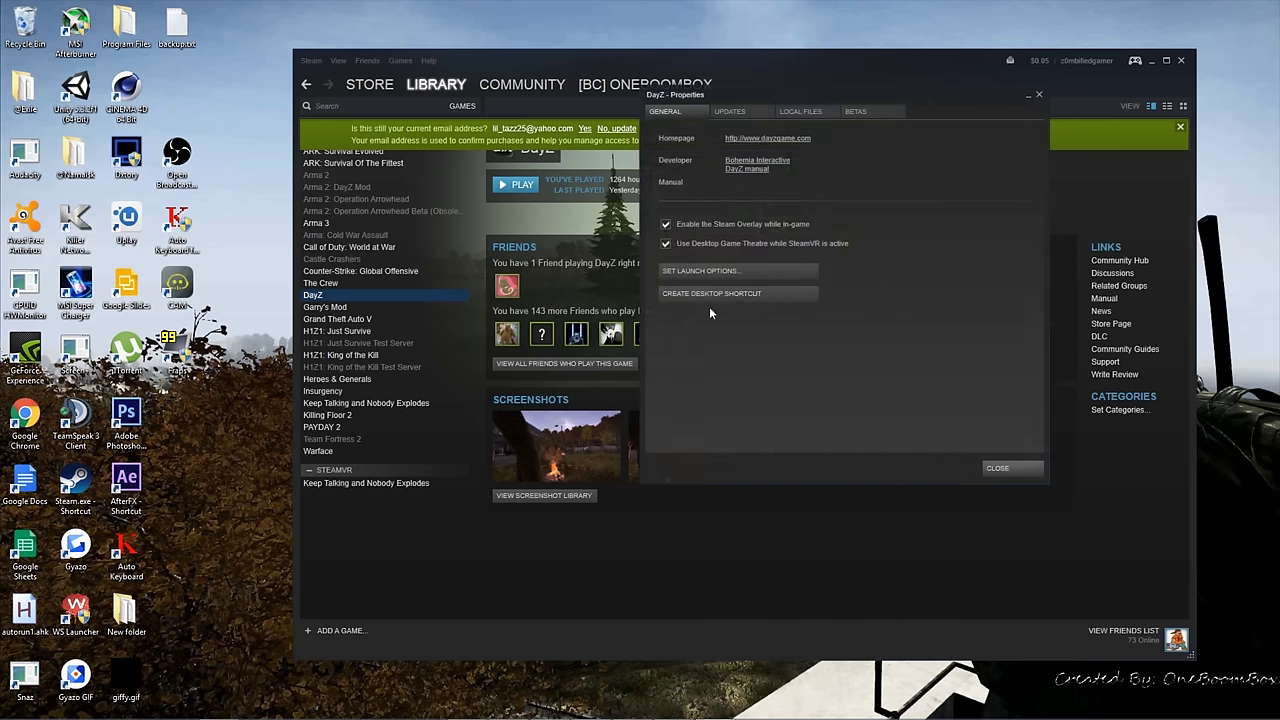
click(712, 270)
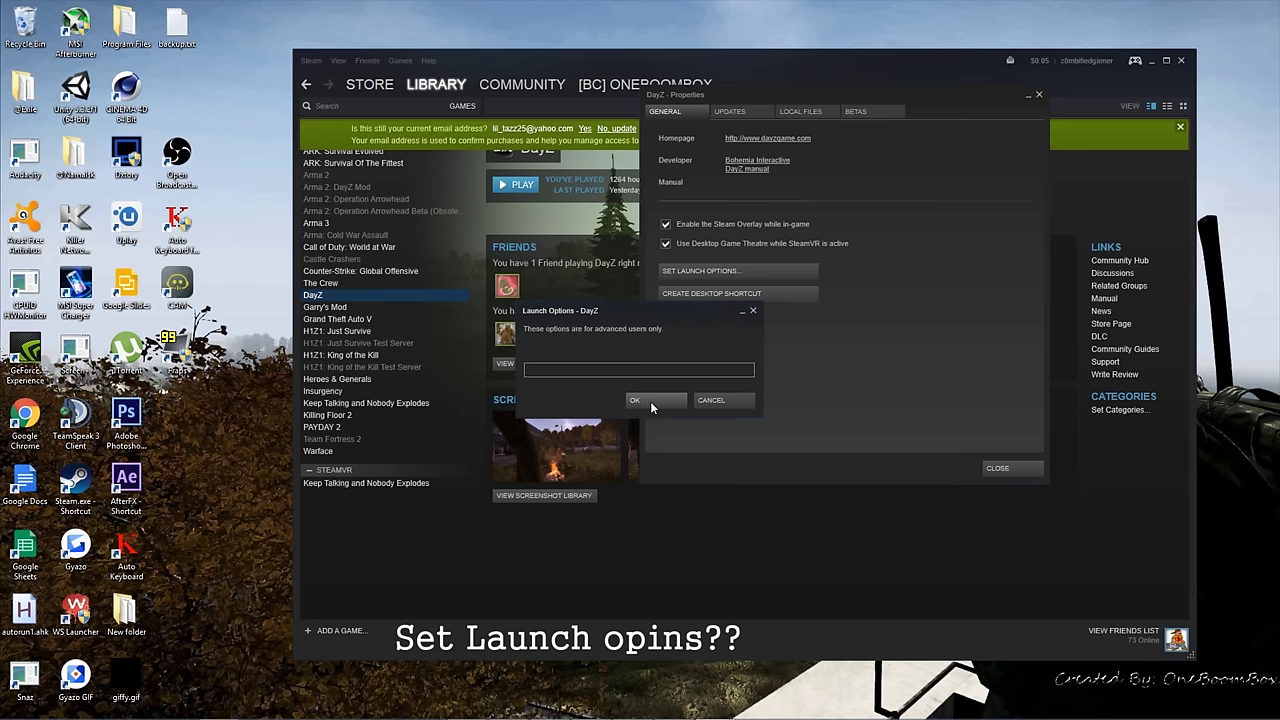
Step: Paste the launch options "-noPause -nosplash -cpuCount=4 -maxMem=8192 -exThreads=8 -malloc=system" for DayZ
right_click(585, 370)
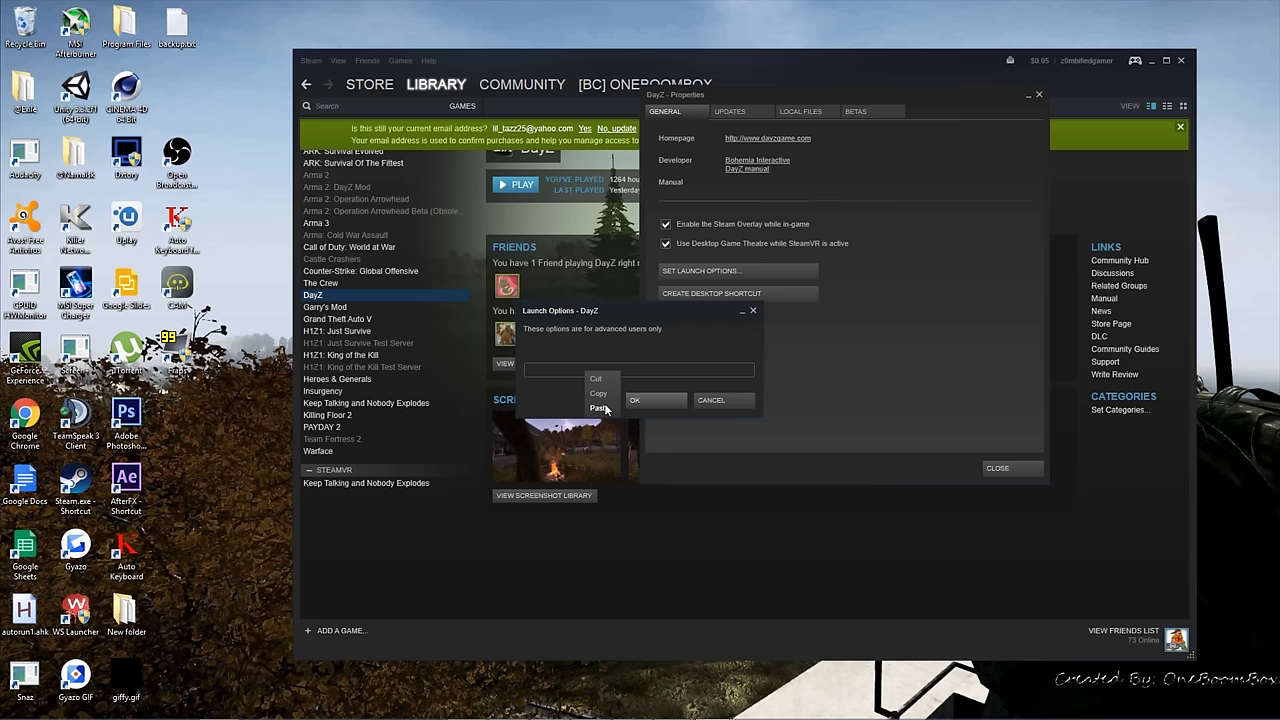
click(600, 408)
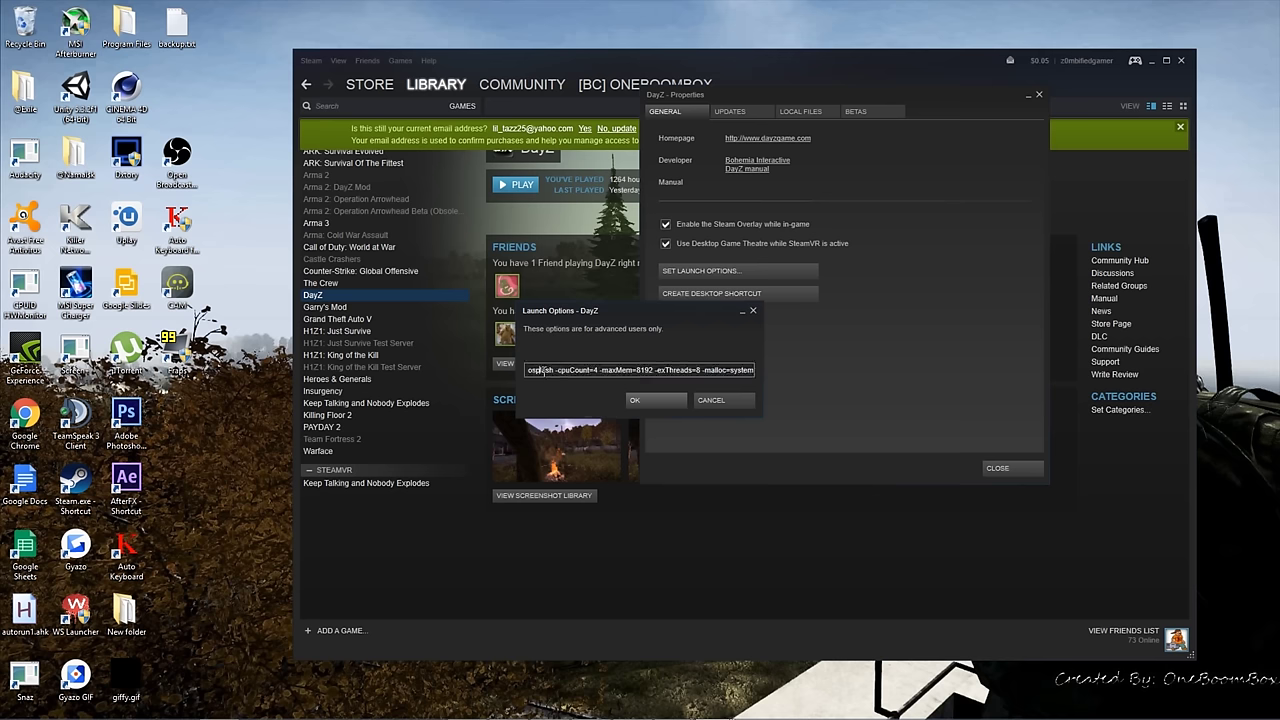
key(Home)
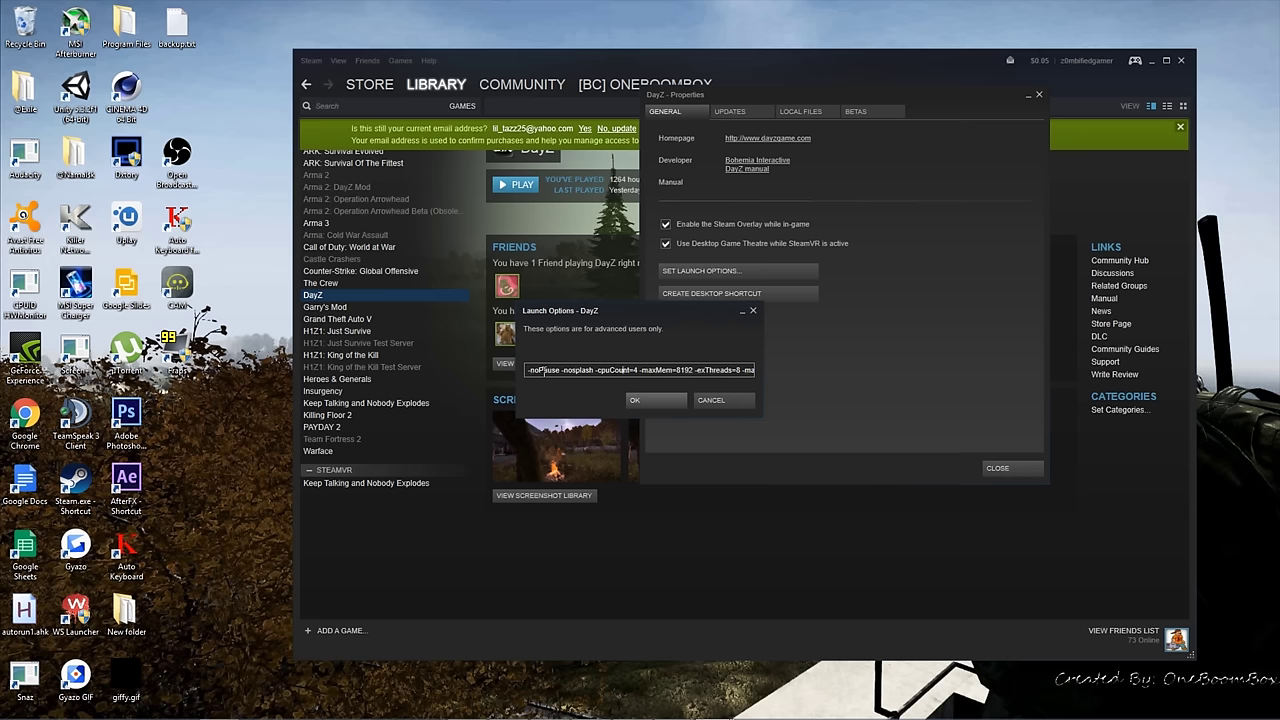
Step: Change the launch options to -cpuCount=6 and -exThreads=12, keeping -malloc=system at the end, and confirm them
key(Right)
key(Right)
key(Right)
key(Right)
key(Right)
key(Right)
key(BackSpace)
text(12 -malloc=system)
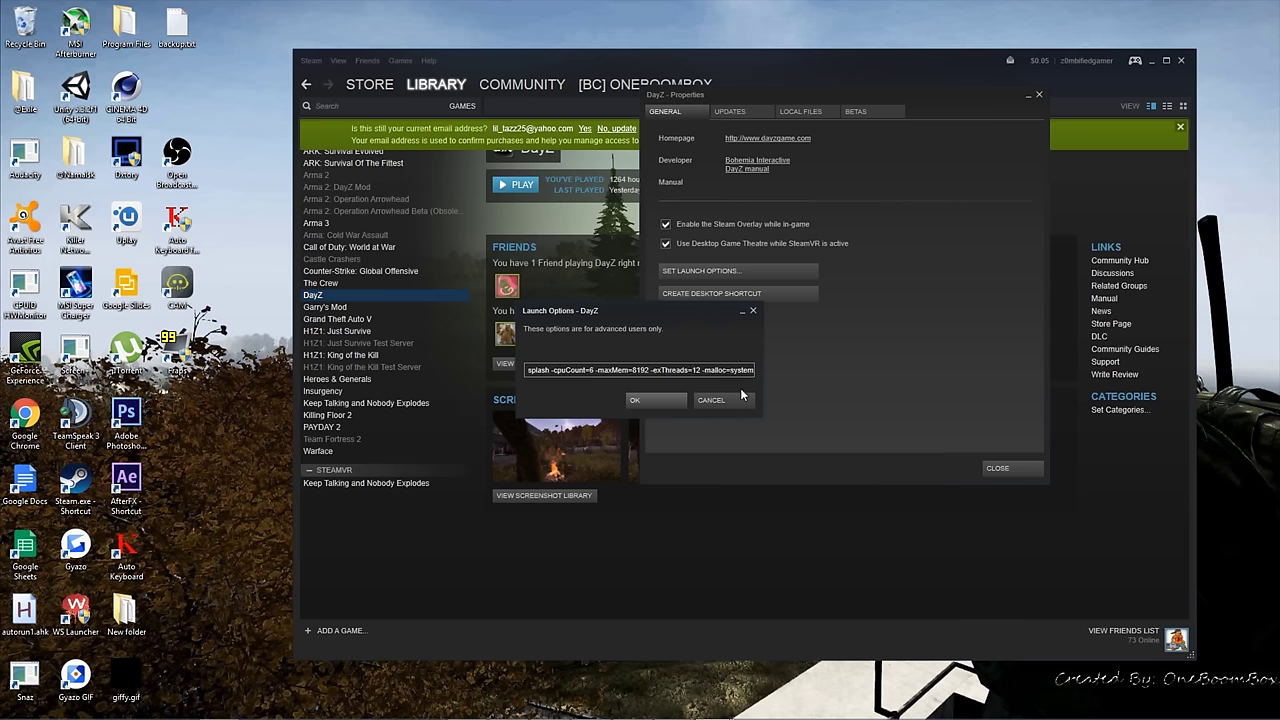
click(673, 398)
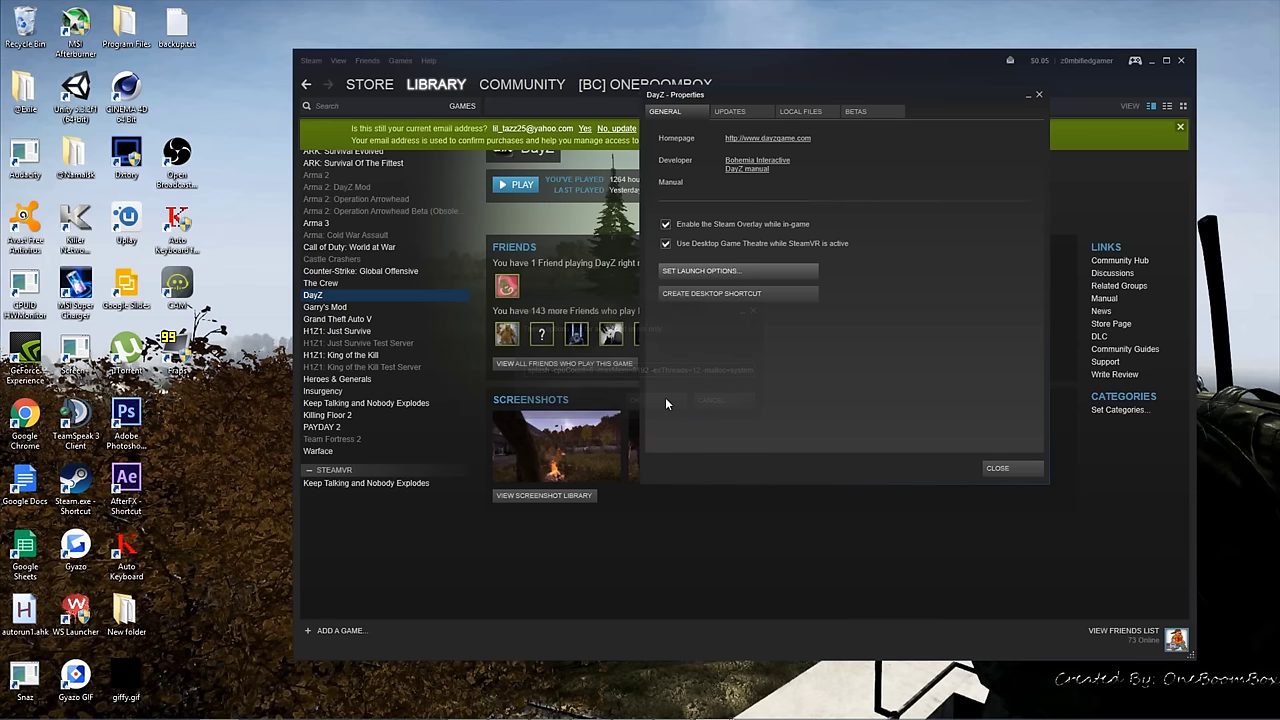
drag(968, 97, 866, 150)
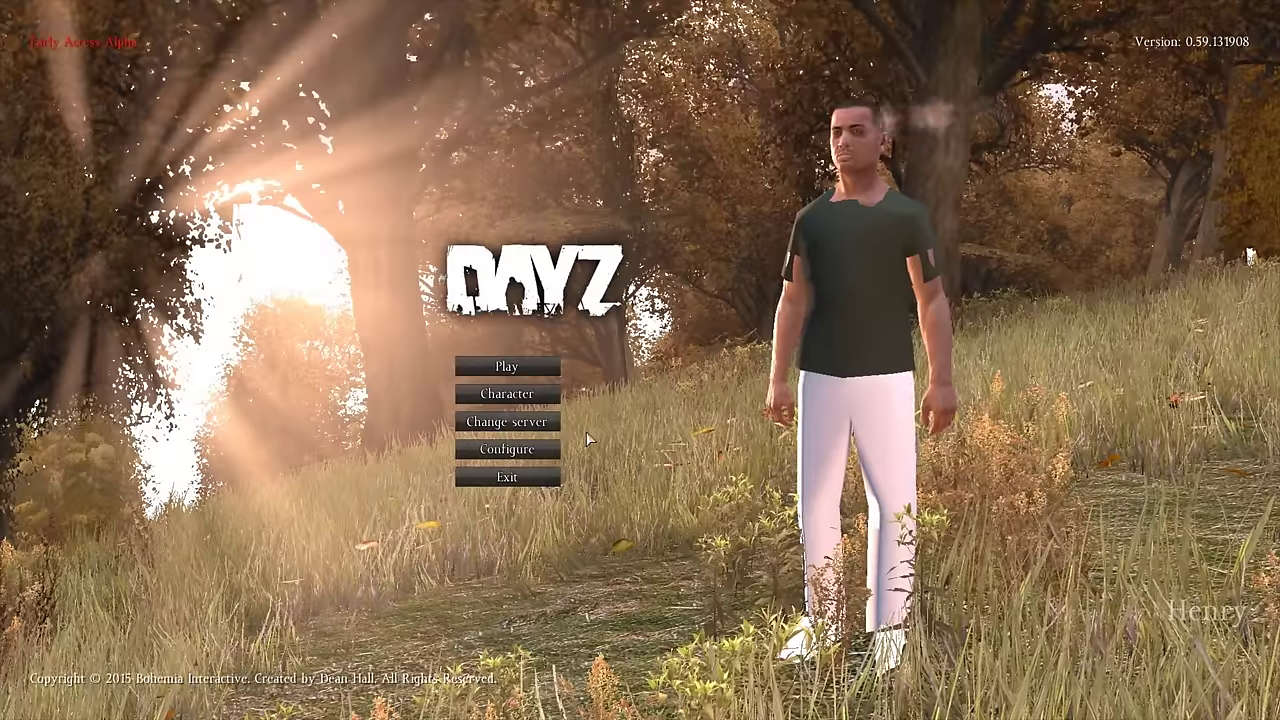
Step: Open the game's video configuration and check the user interface resolution and size settings
click(537, 456)
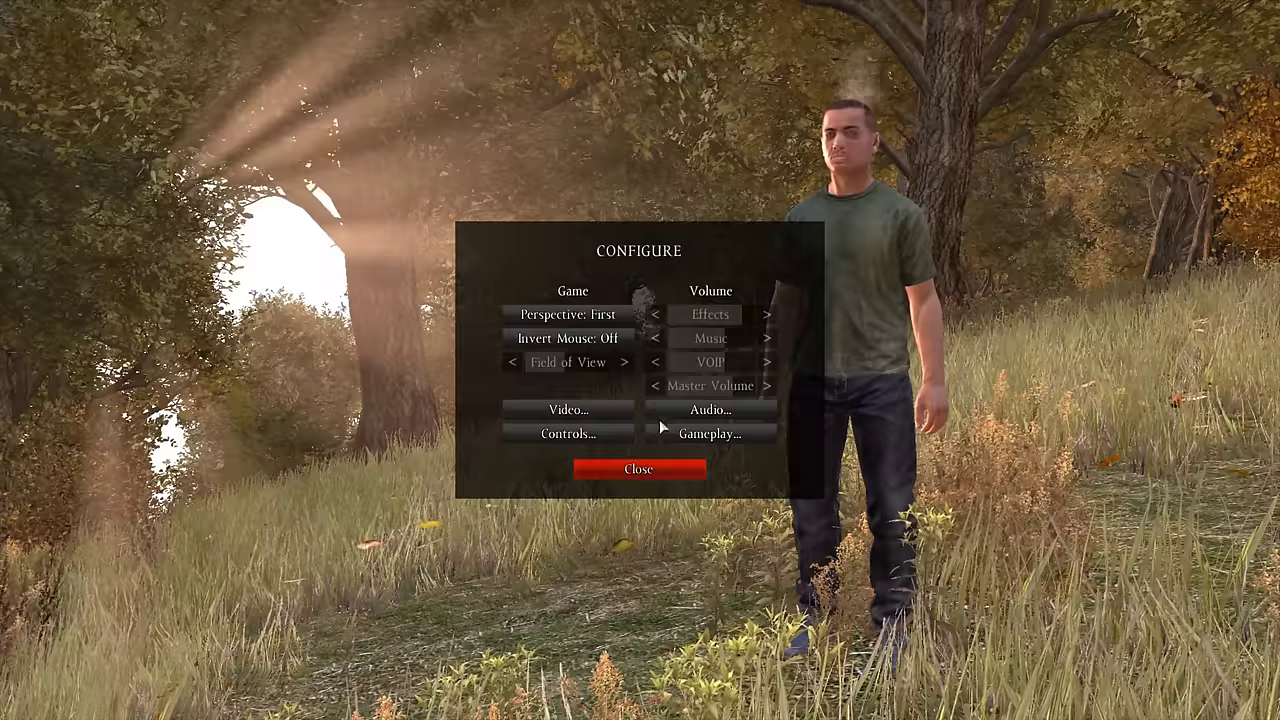
click(600, 411)
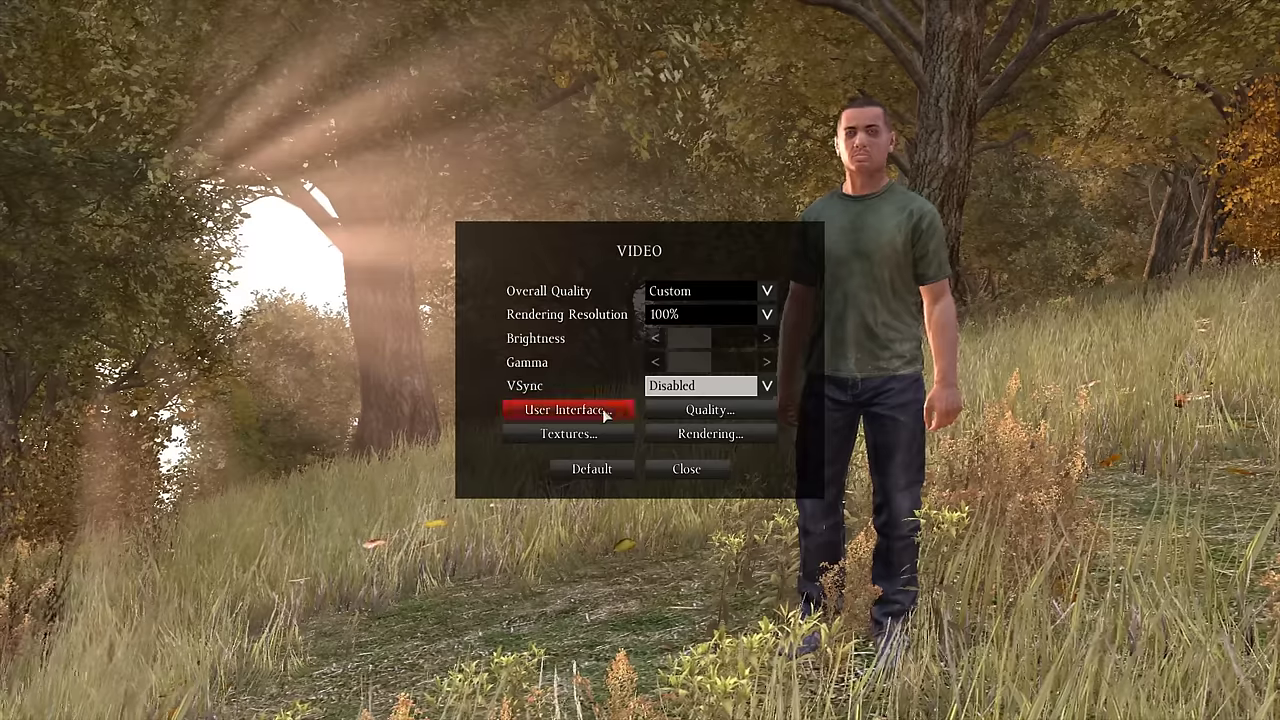
click(630, 416)
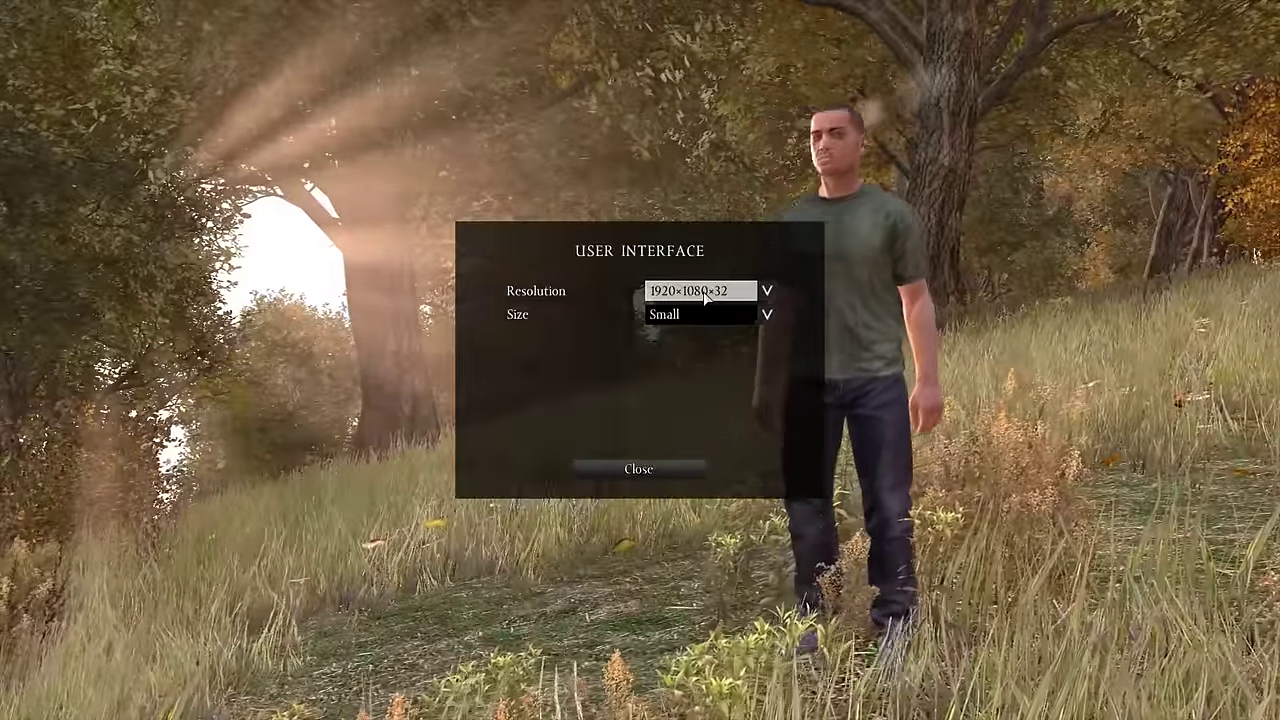
click(648, 468)
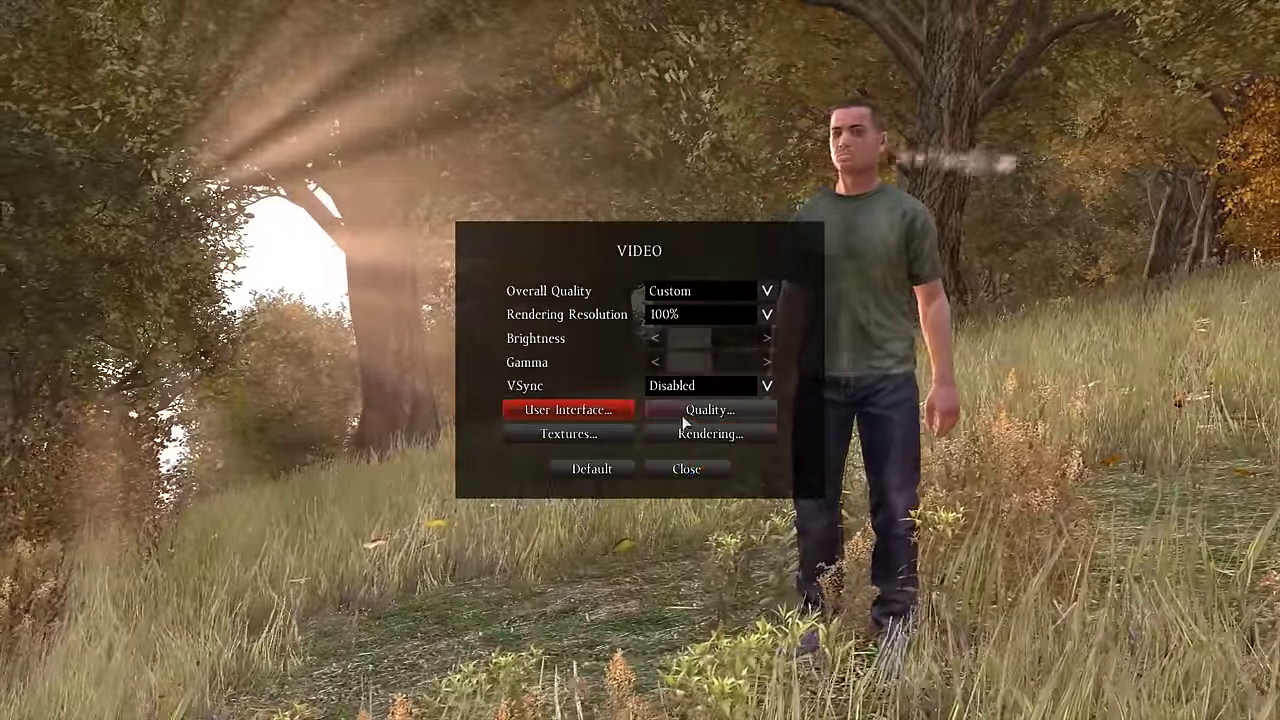
Step: Set the objects quality and the terrain quality to Low in the video quality settings
click(687, 405)
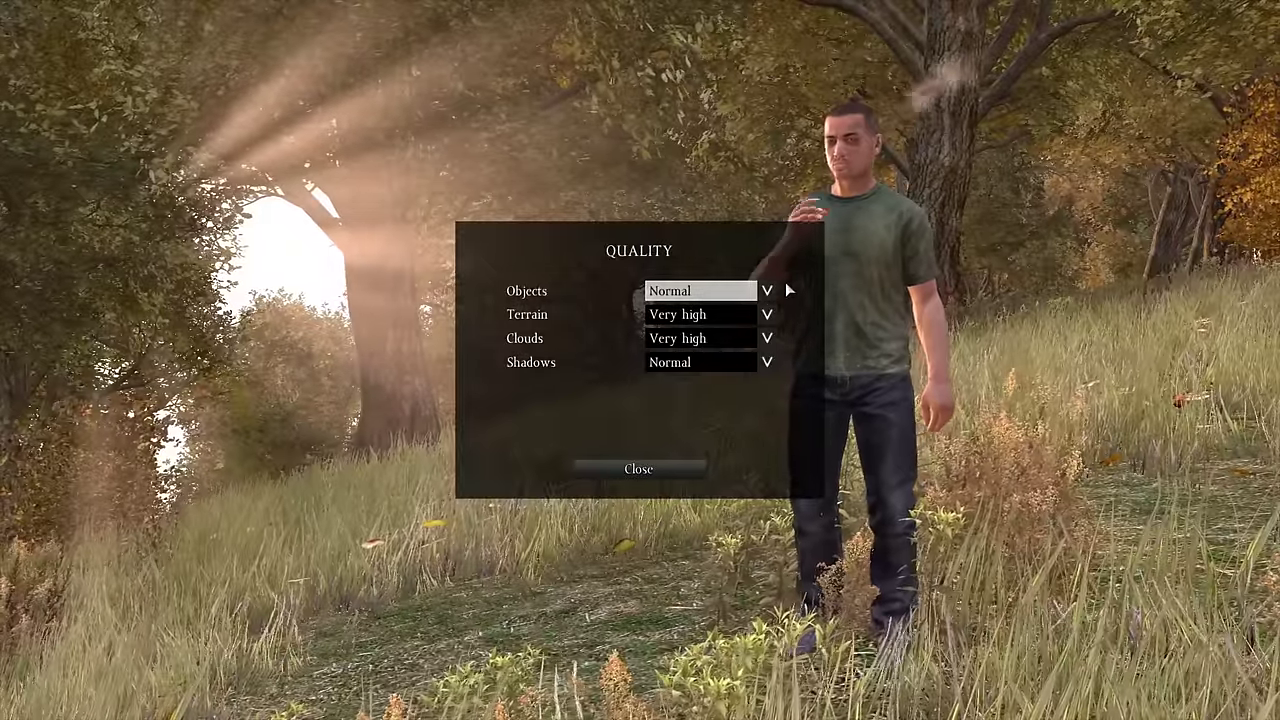
click(727, 292)
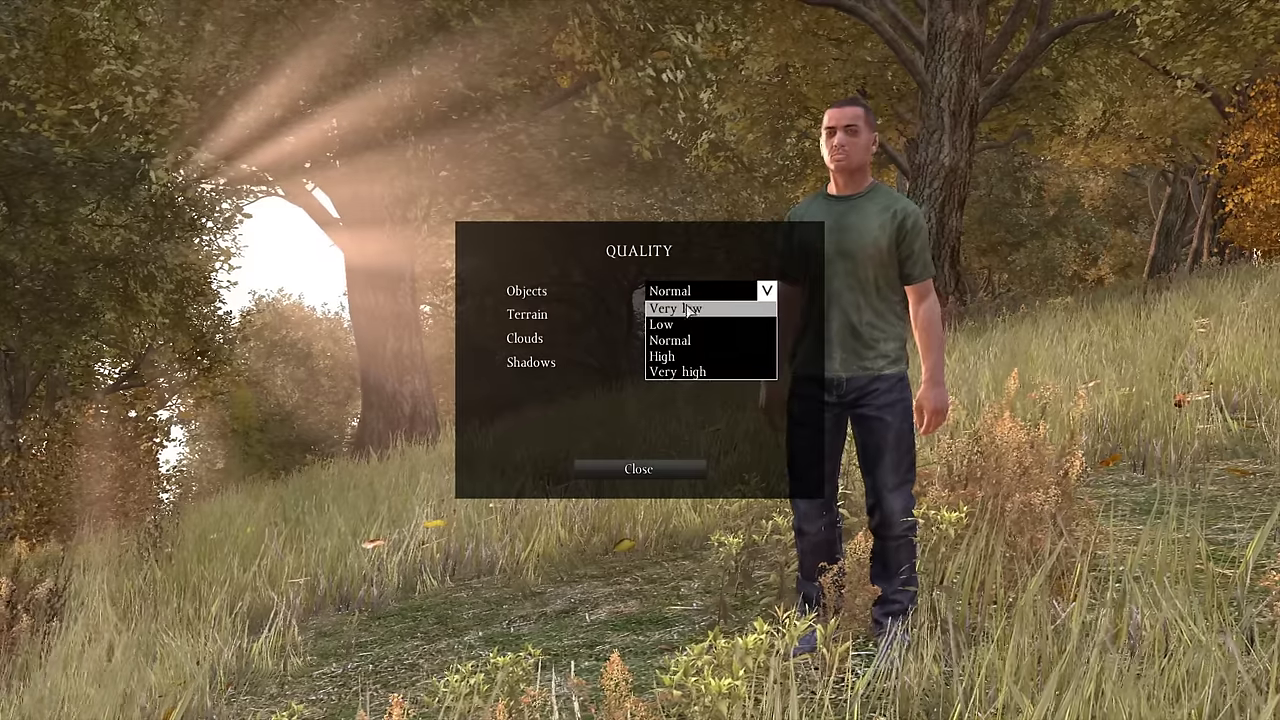
click(664, 323)
click(665, 318)
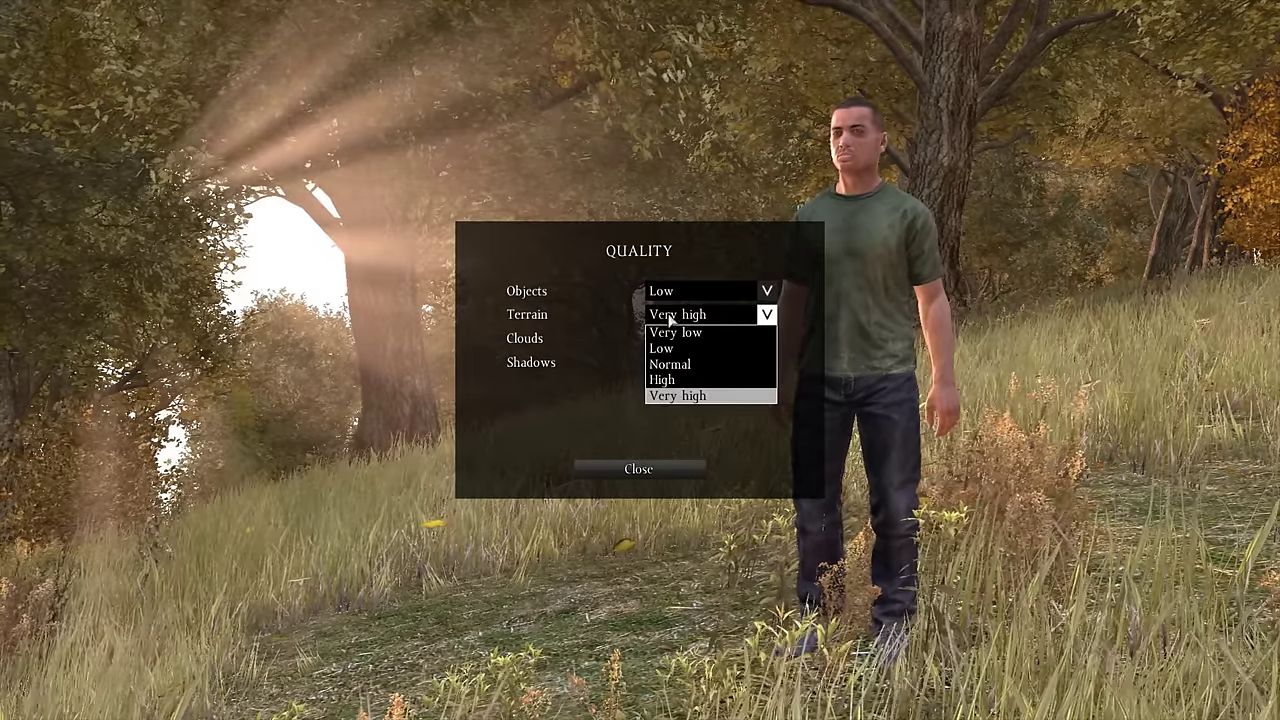
click(677, 348)
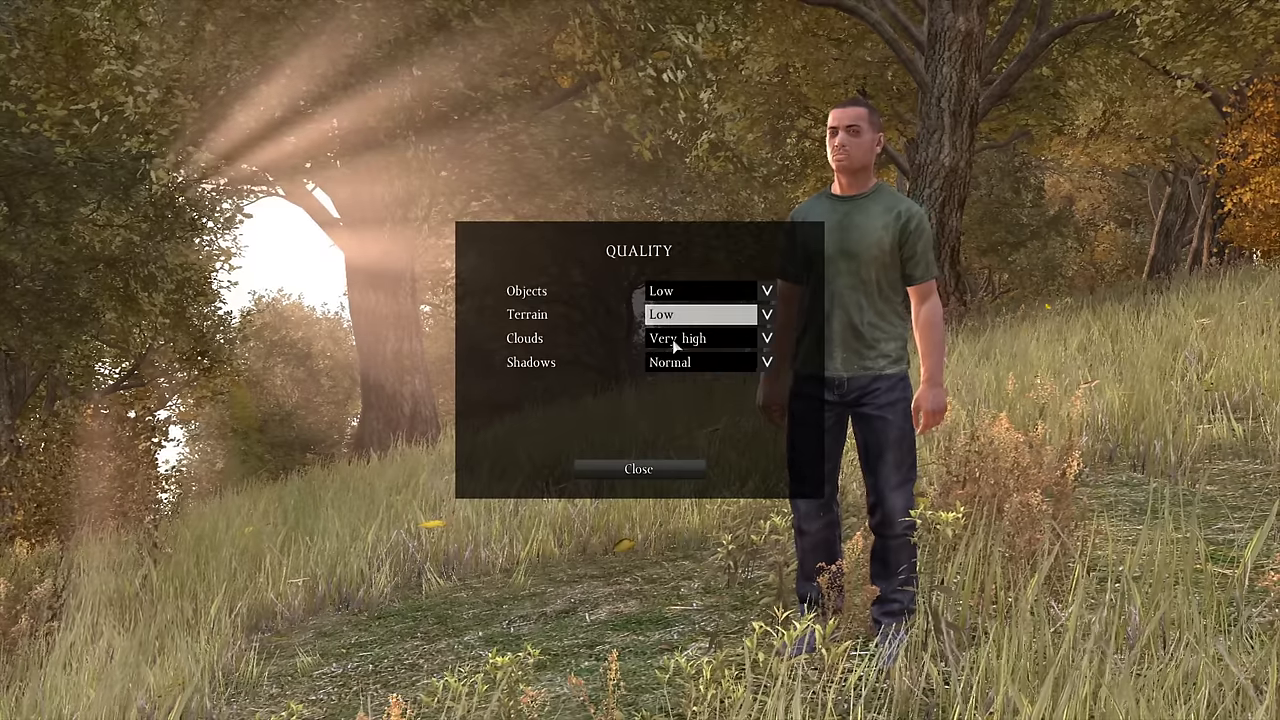
Step: Set clouds to Disabled and shadows to Low, and close the quality settings
click(674, 340)
click(684, 357)
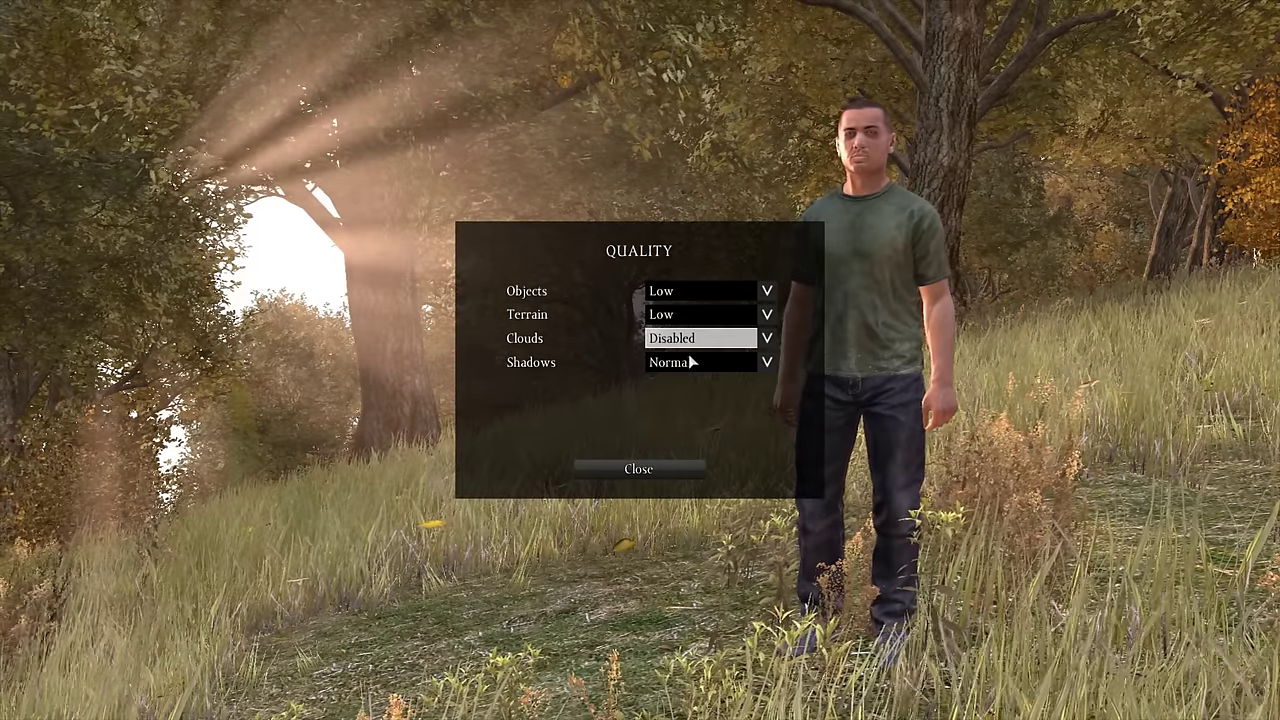
click(689, 362)
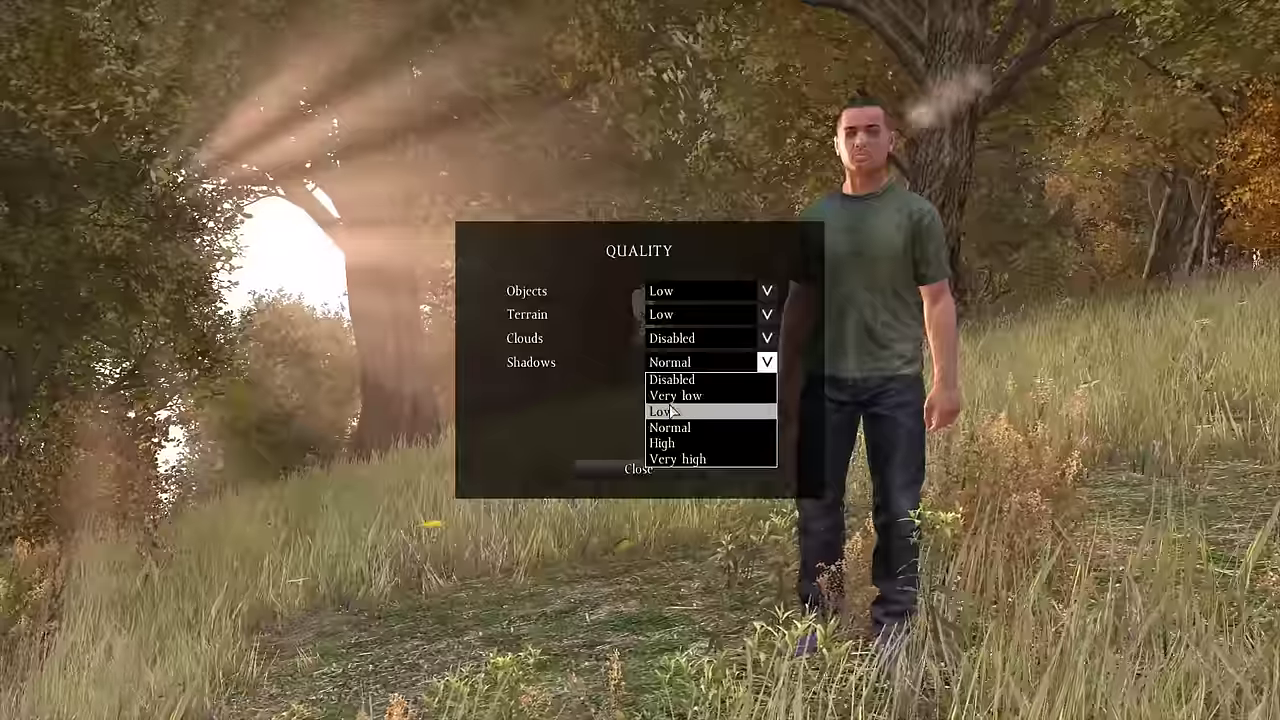
click(669, 409)
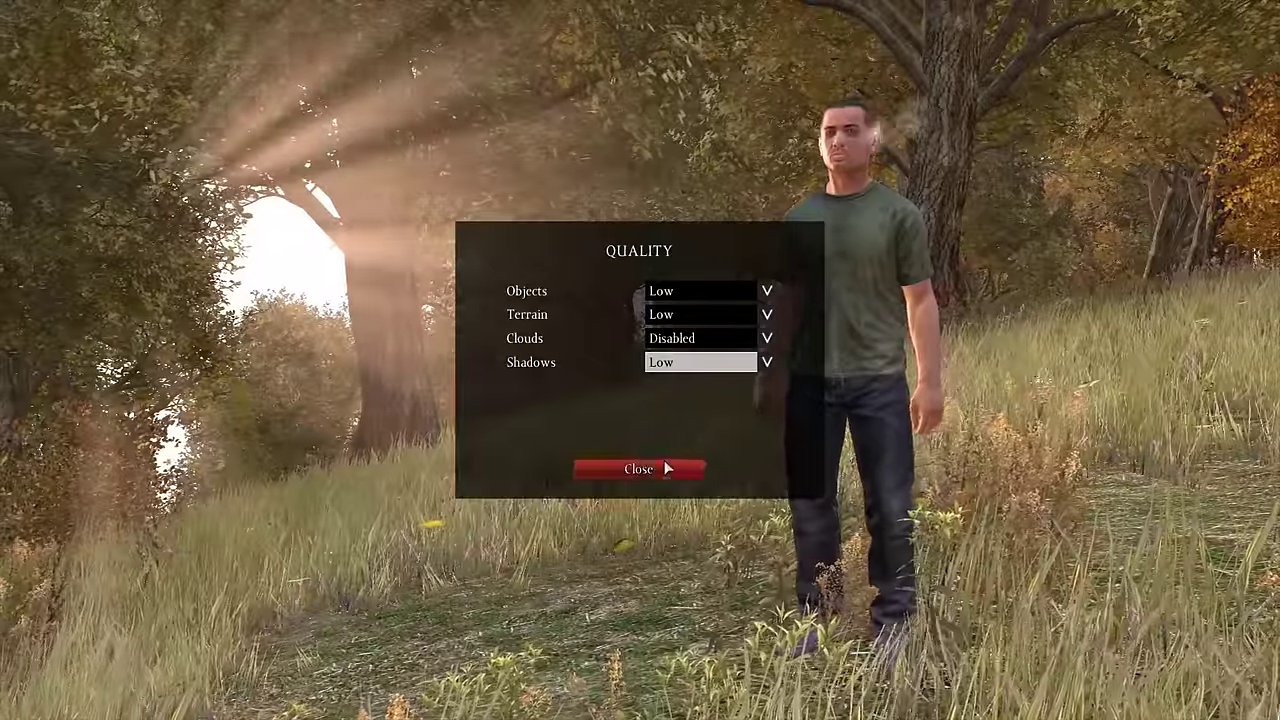
click(640, 469)
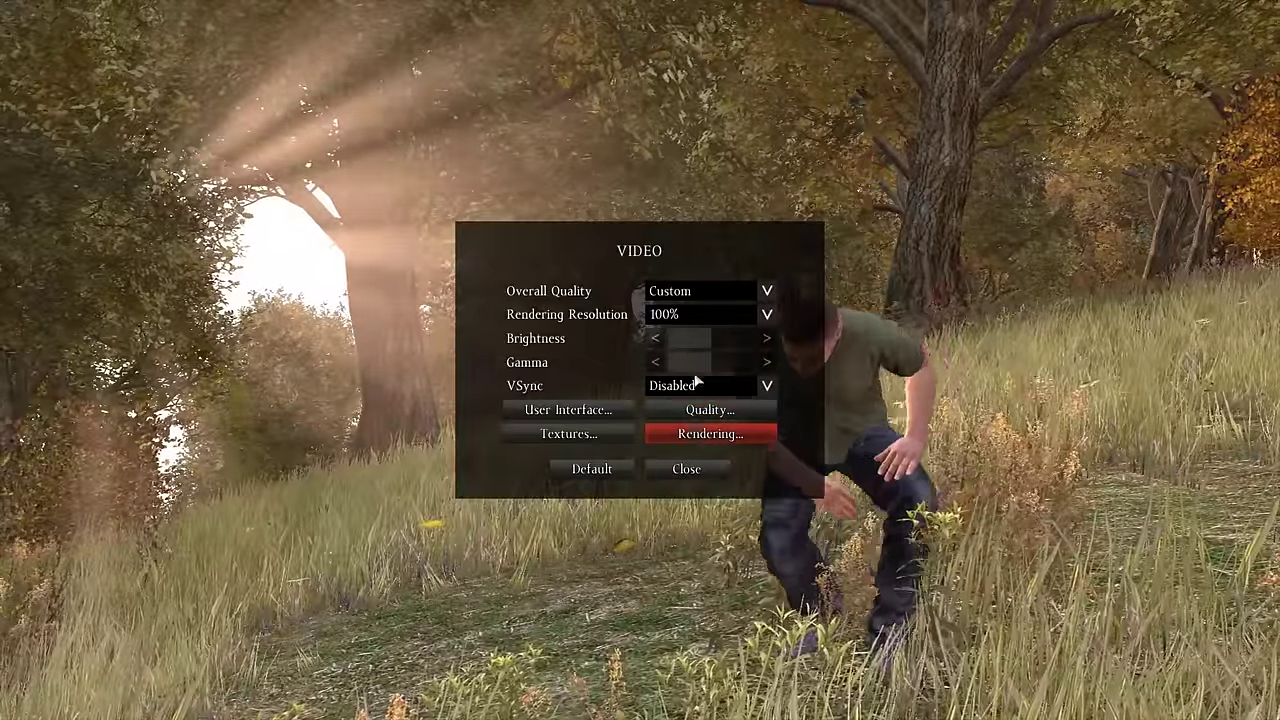
Step: Review the rendering settings, including HDR quality and edge smoothing, and close them without changes
click(694, 432)
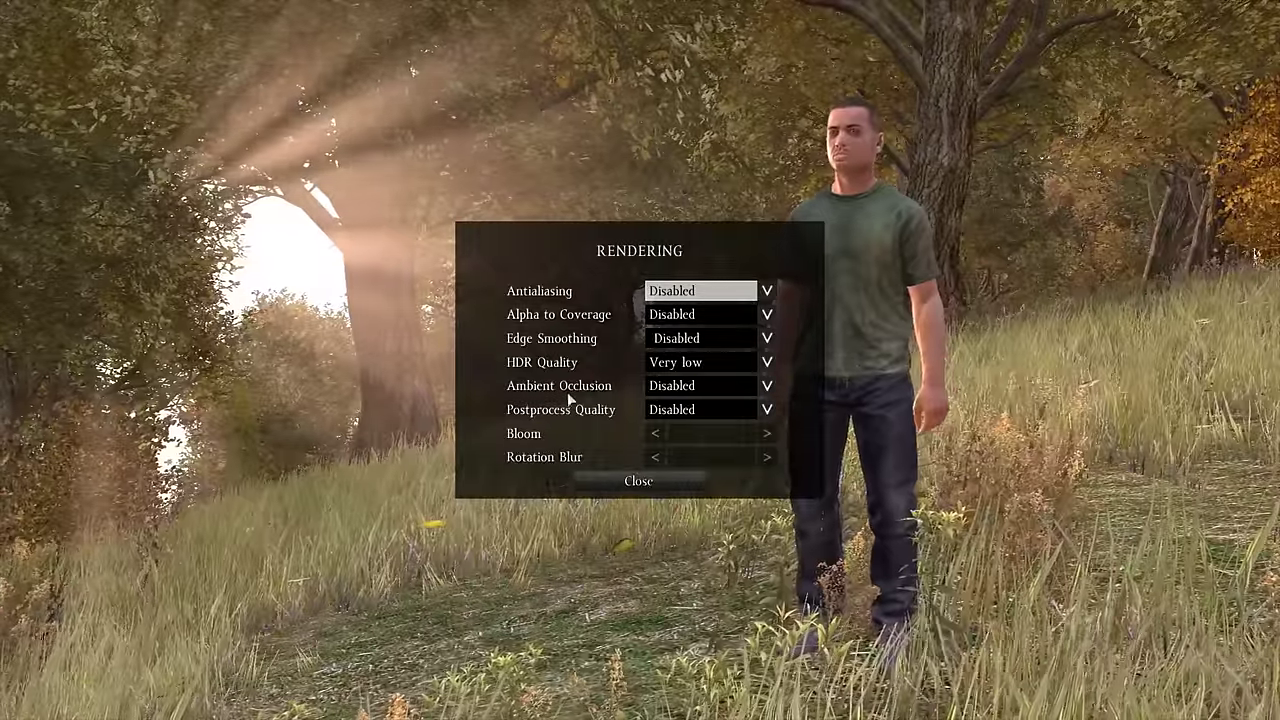
click(683, 364)
click(683, 366)
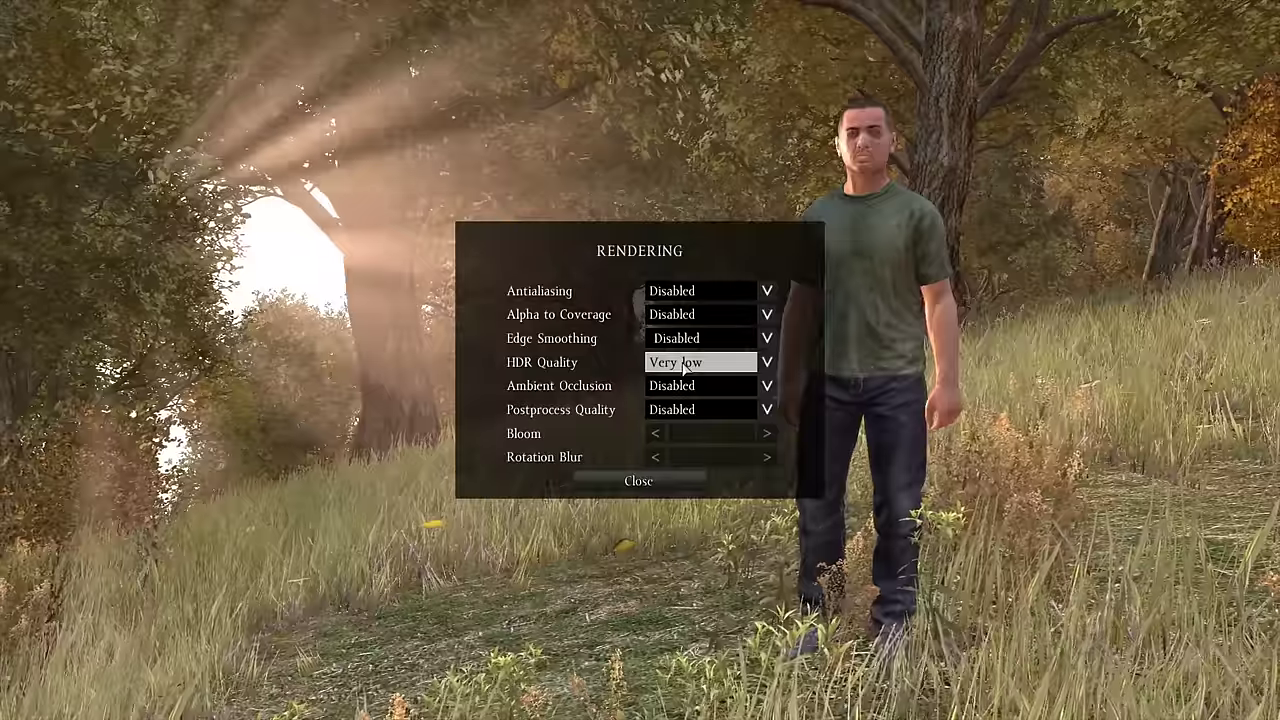
click(682, 338)
click(680, 354)
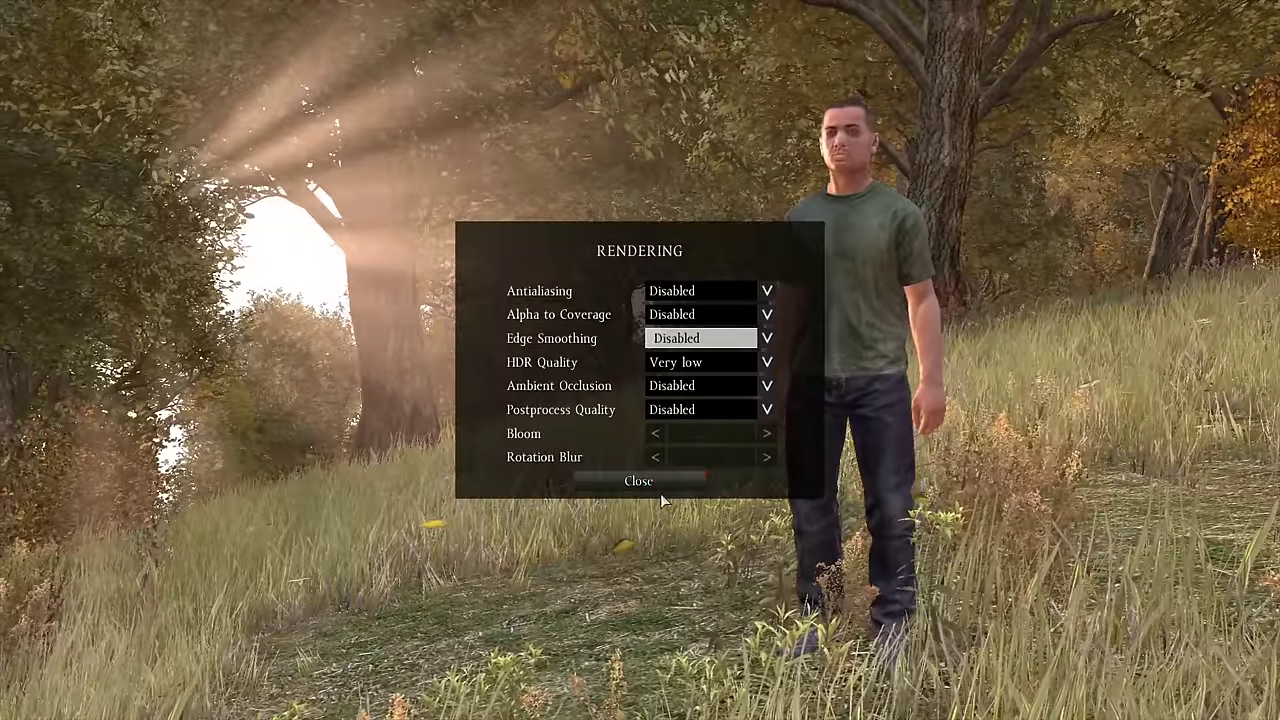
click(677, 480)
Step: Open the texture settings, choose Auto for video memory and keep texture detail at Very high
click(567, 434)
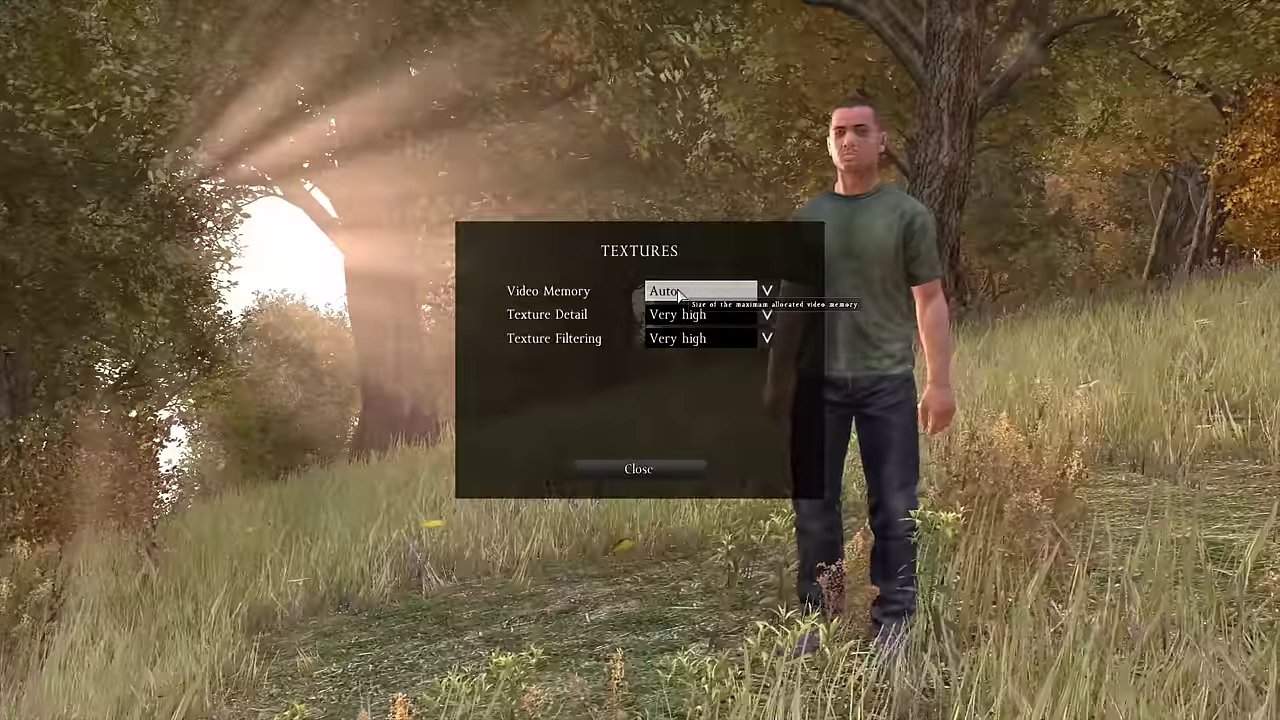
click(679, 291)
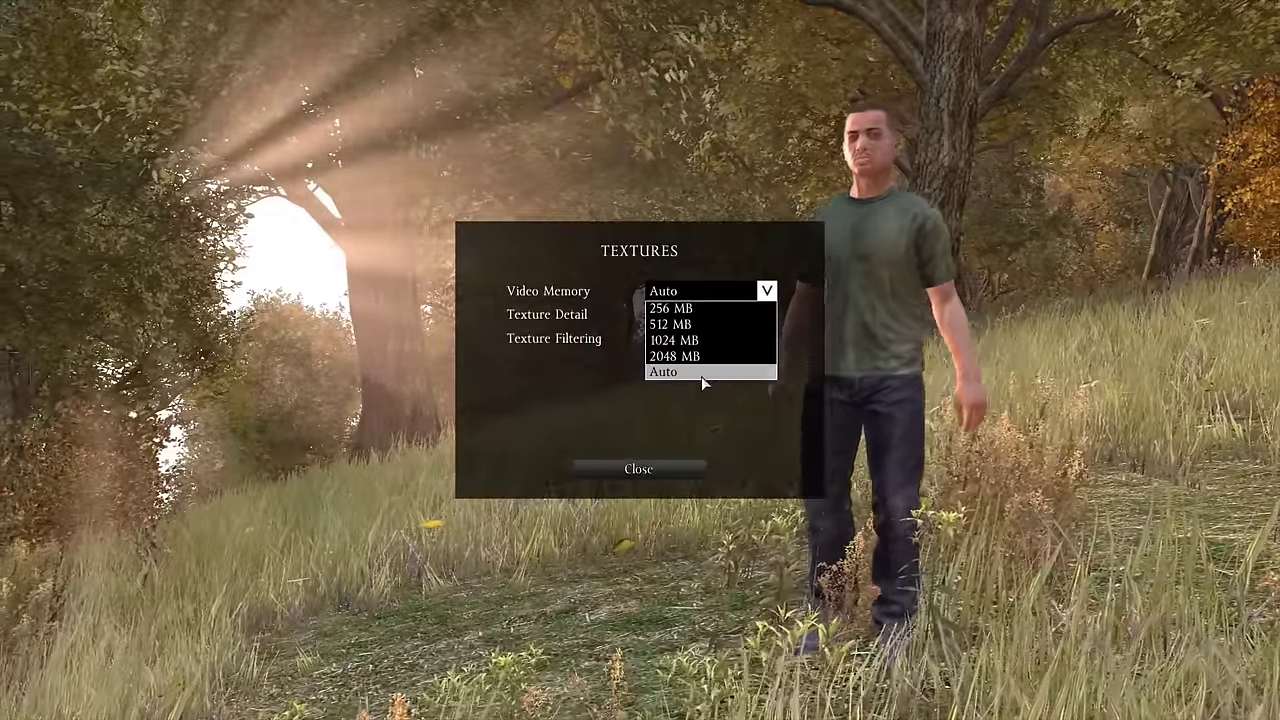
click(702, 374)
click(652, 318)
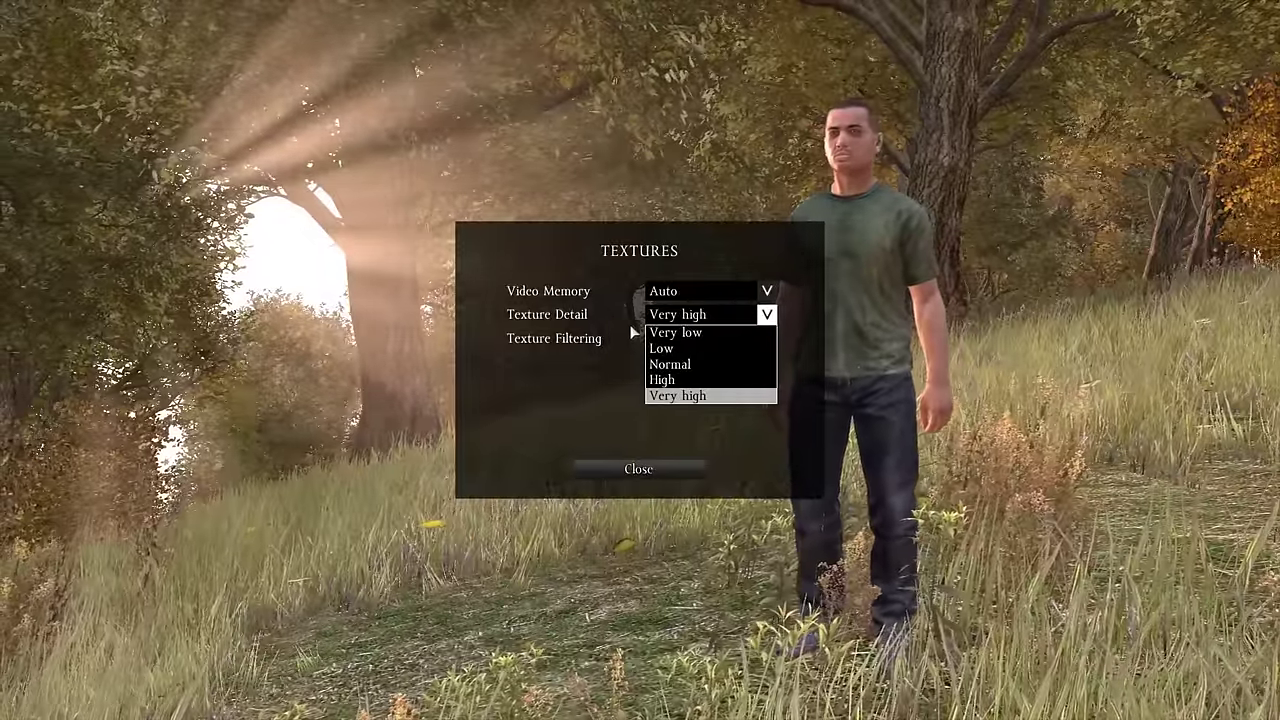
click(682, 316)
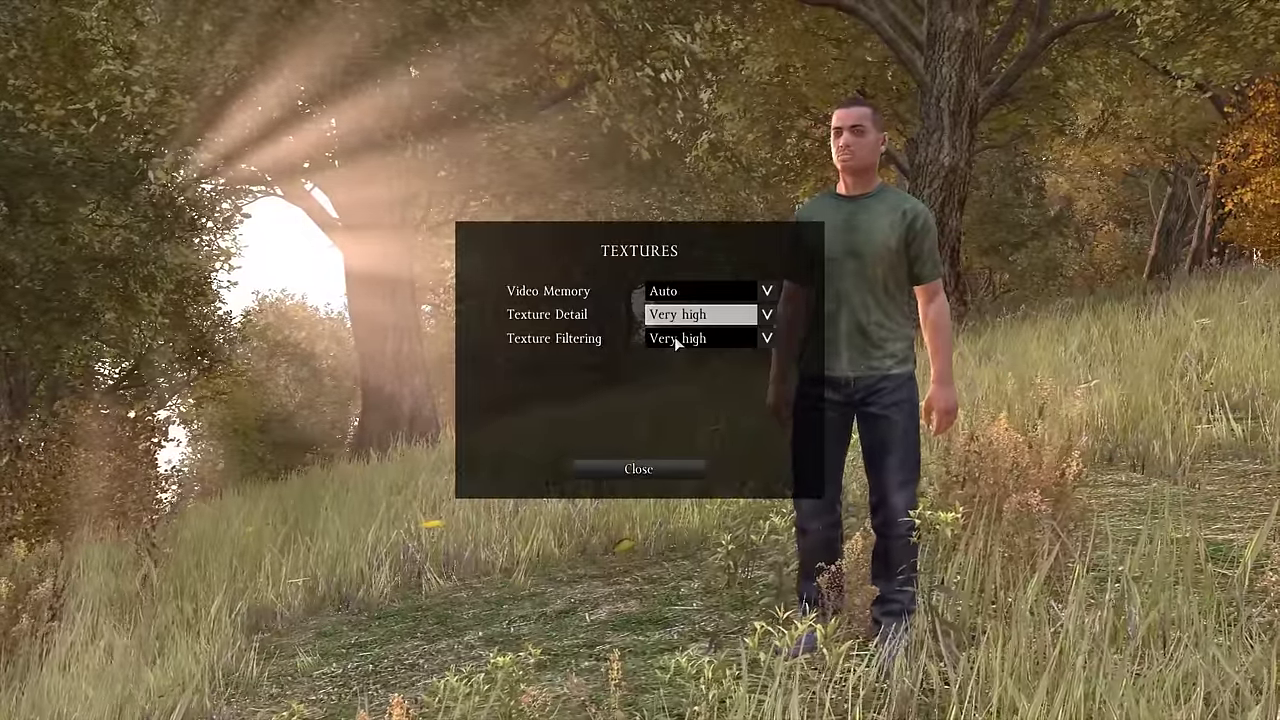
Step: Set texture filtering to Normal and check the texture detail options
click(675, 340)
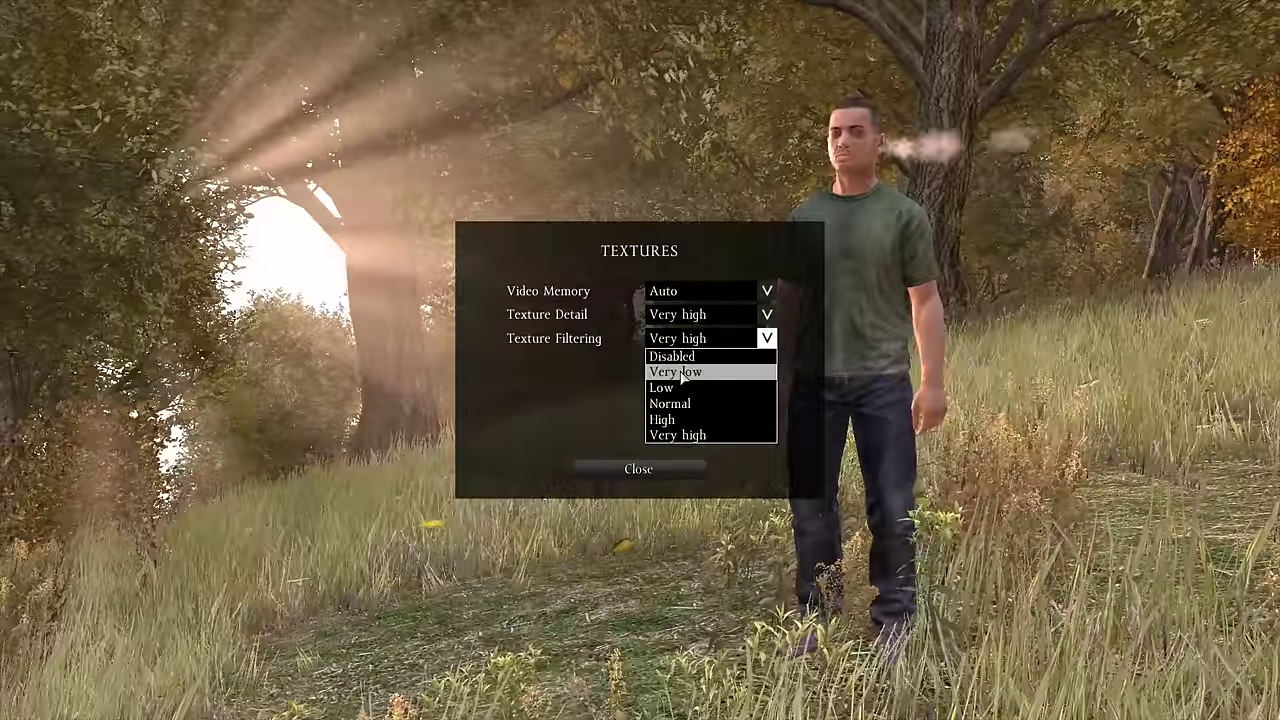
click(680, 404)
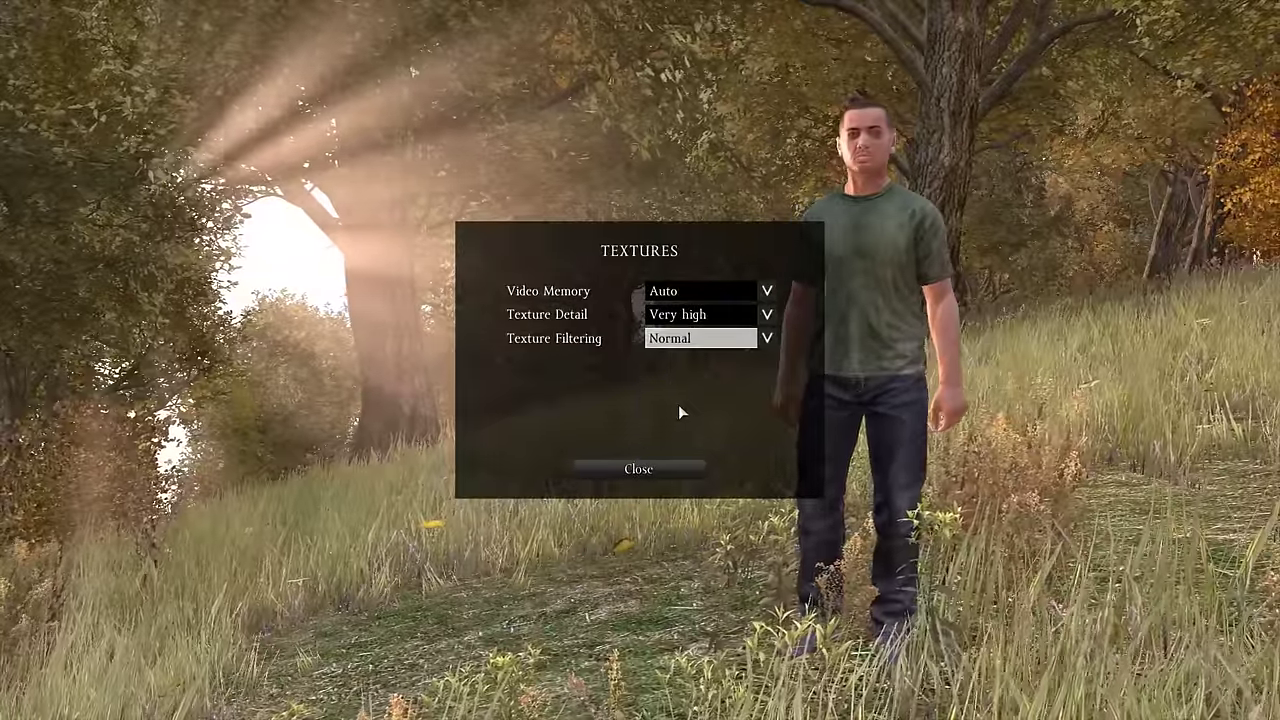
click(690, 315)
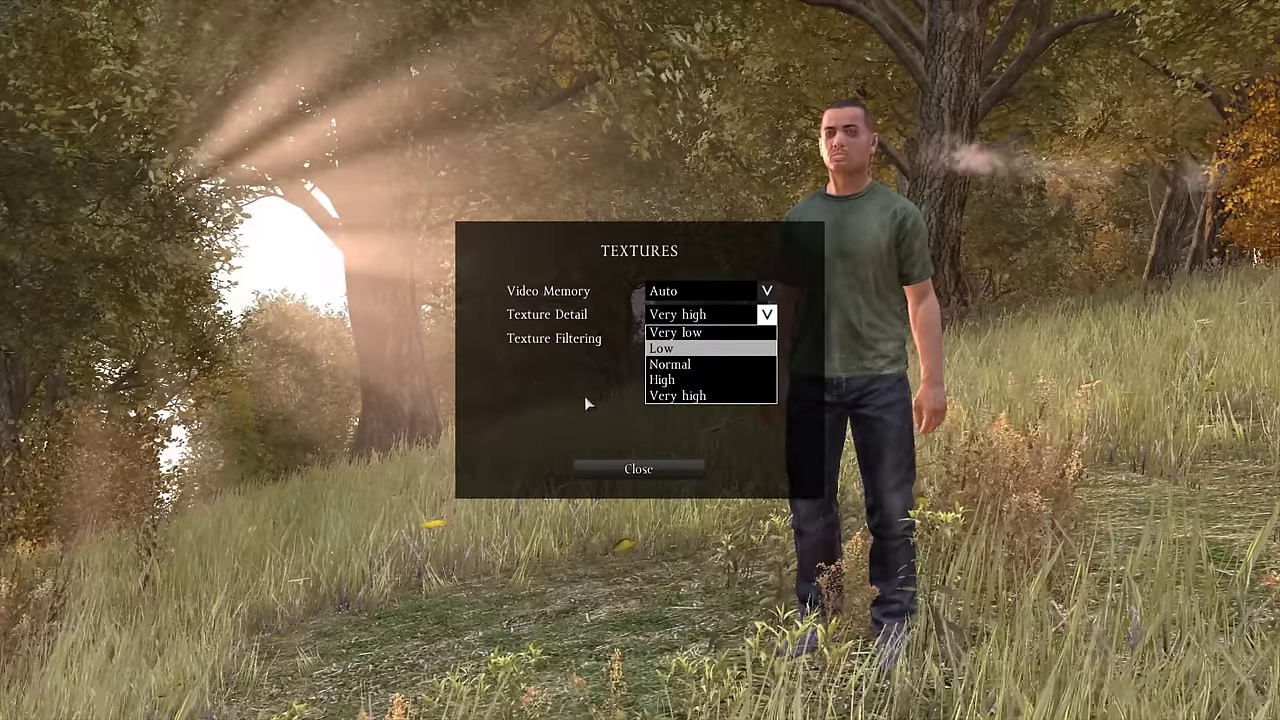
click(737, 316)
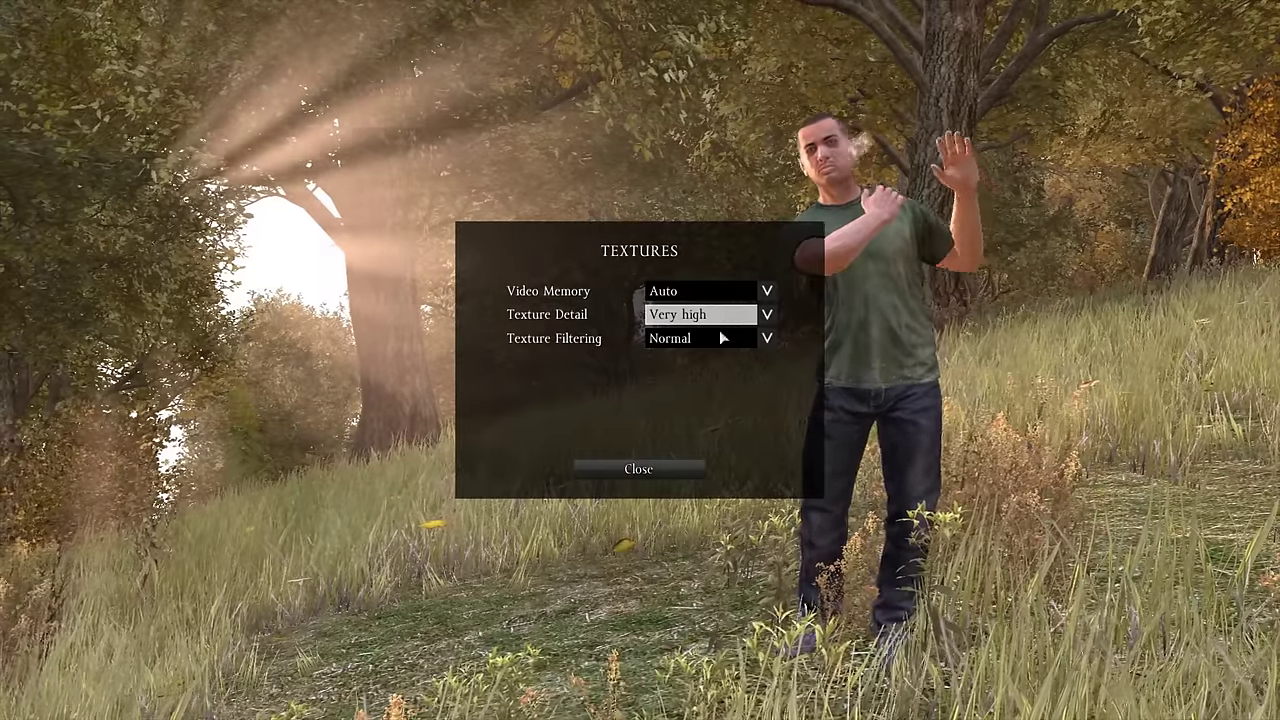
Step: Set texture filtering to Very high, and close the texture and video settings
click(719, 337)
click(697, 434)
click(675, 476)
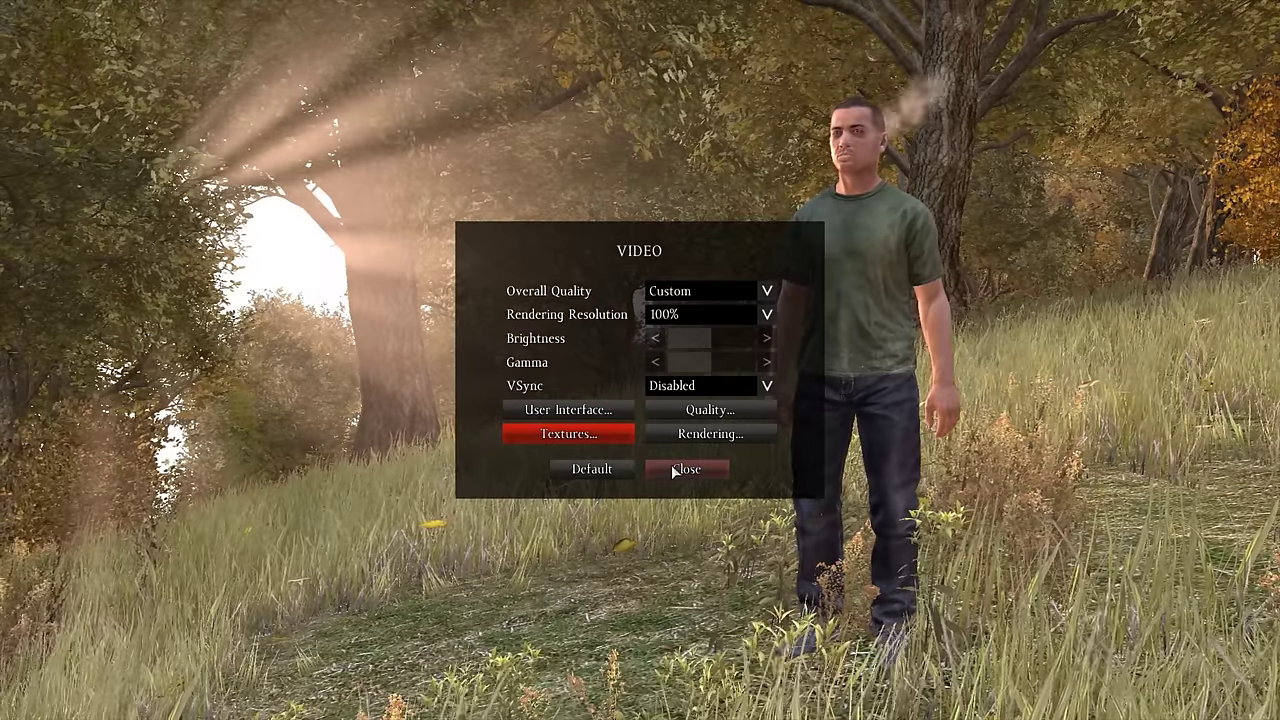
click(674, 467)
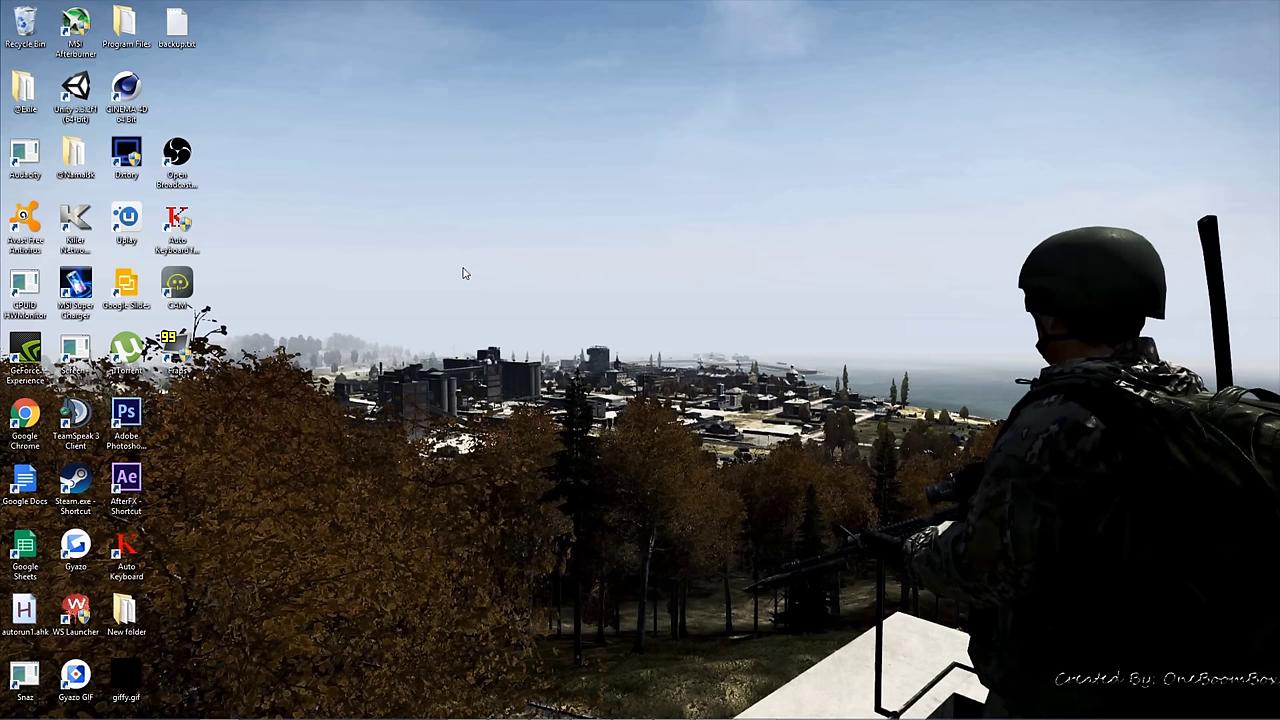
Step: Switch to Task Manager and show the detailed process list around the DayZ.exe entry
key(ctrl+alt+Delete)
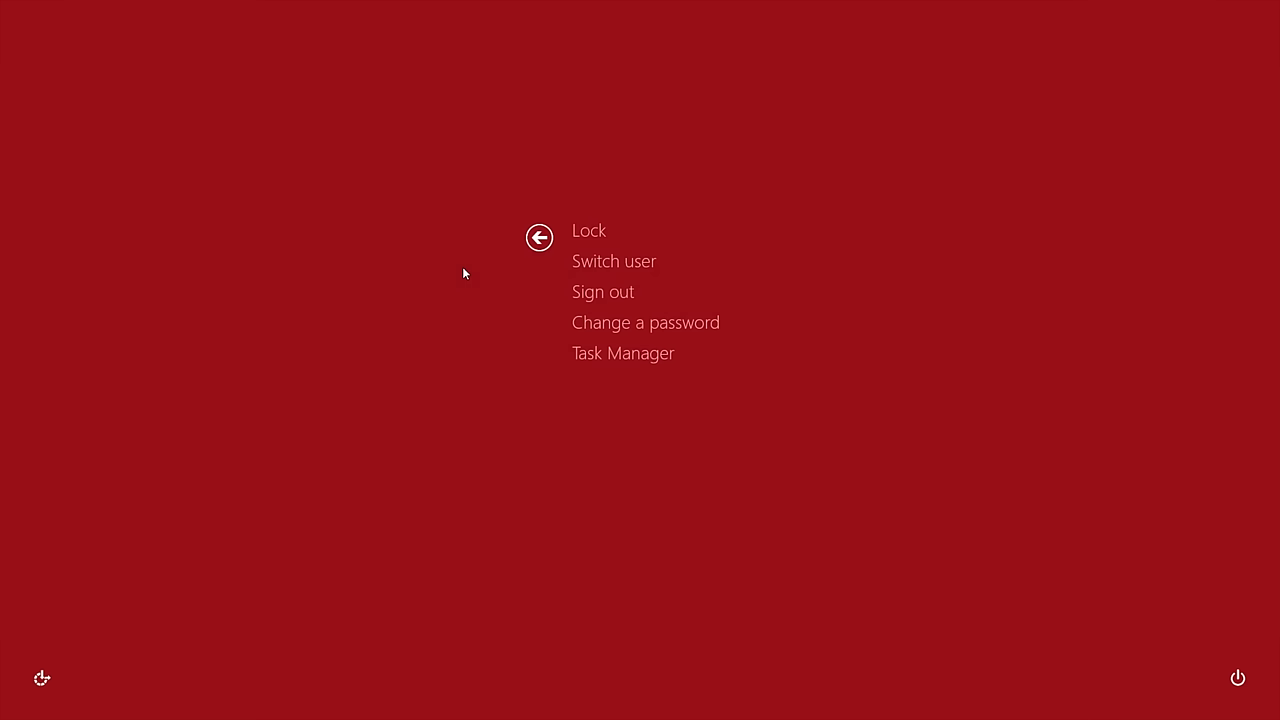
click(608, 353)
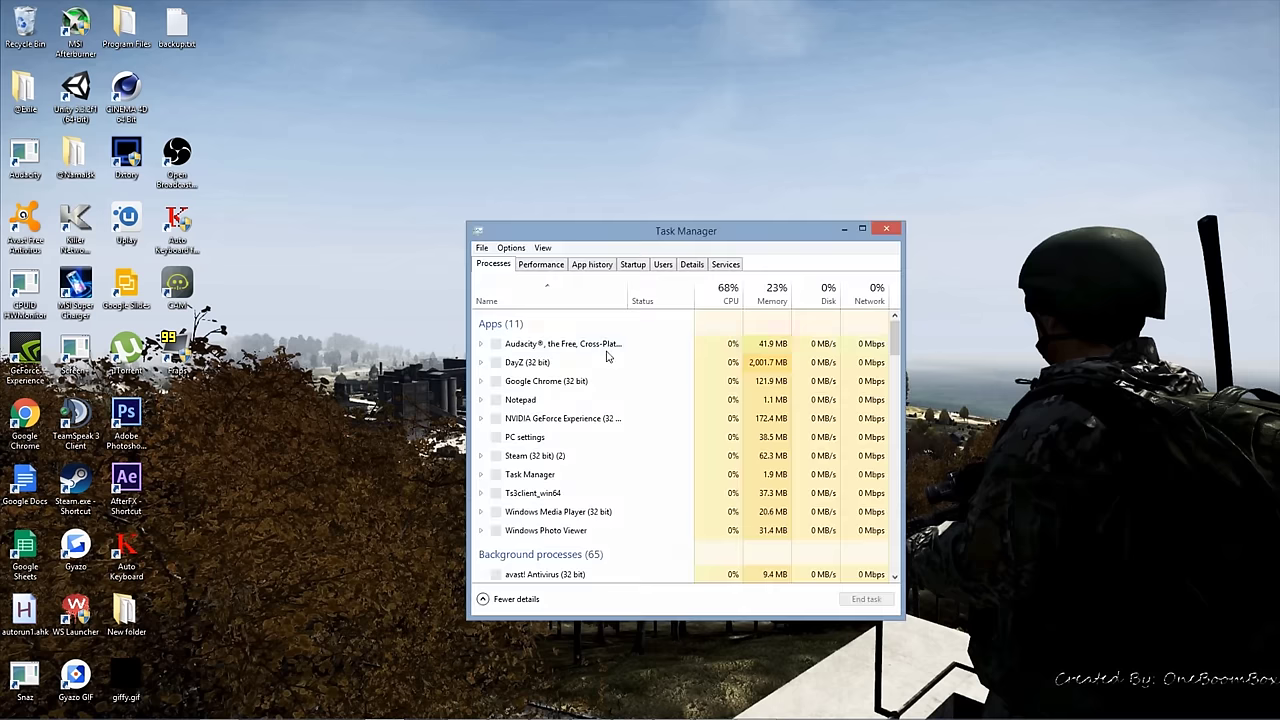
click(692, 264)
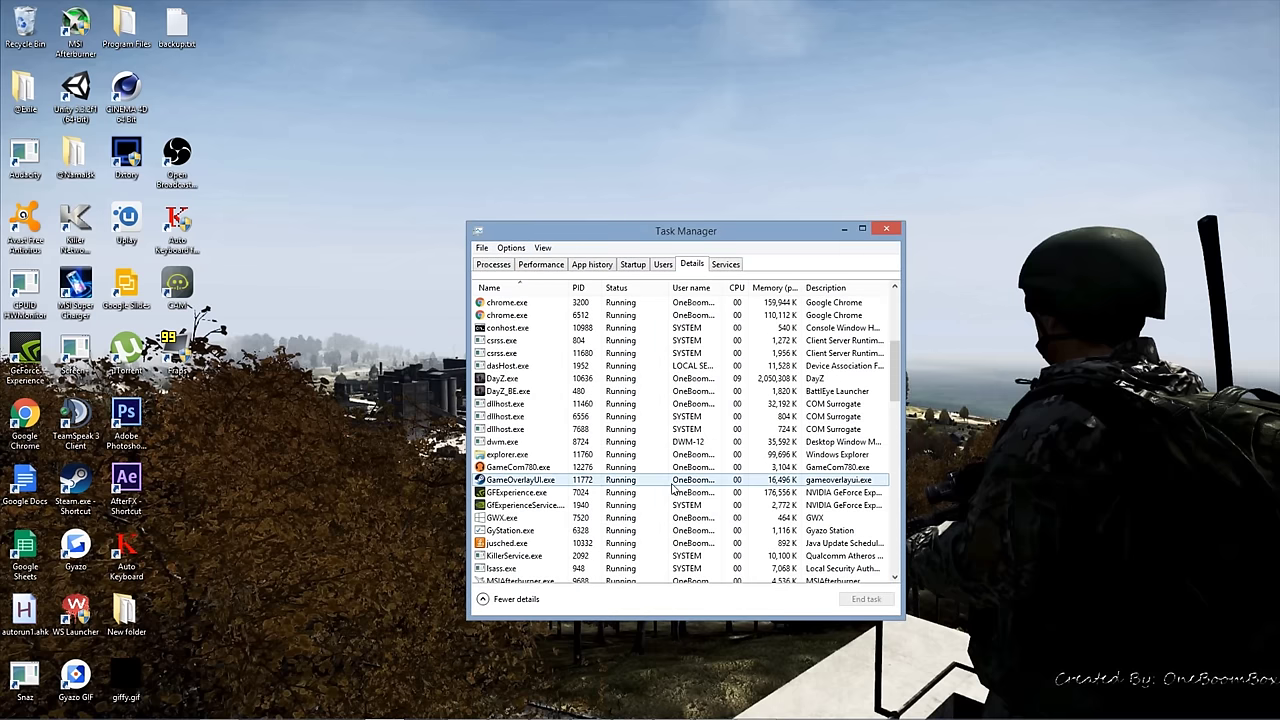
scroll(658, 490, down, 5)
Step: Set the priority of the DayZ.exe process to High and confirm the change
click(866, 417)
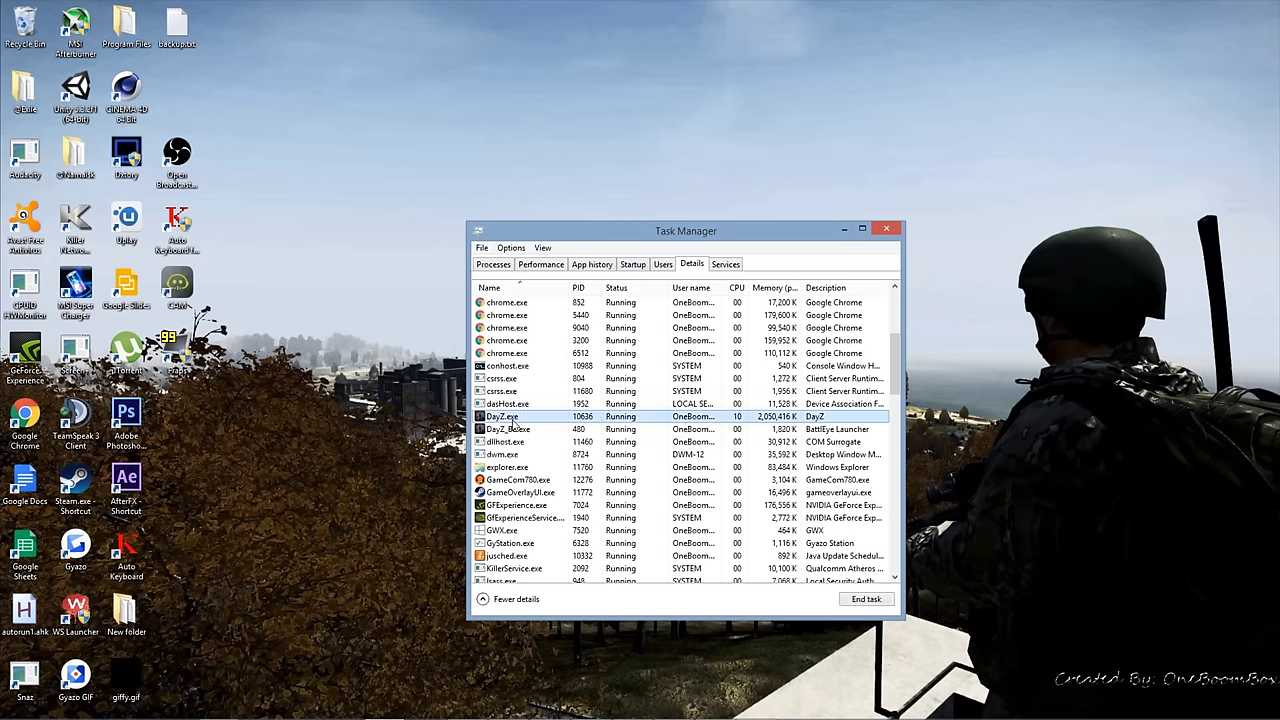
right_click(826, 416)
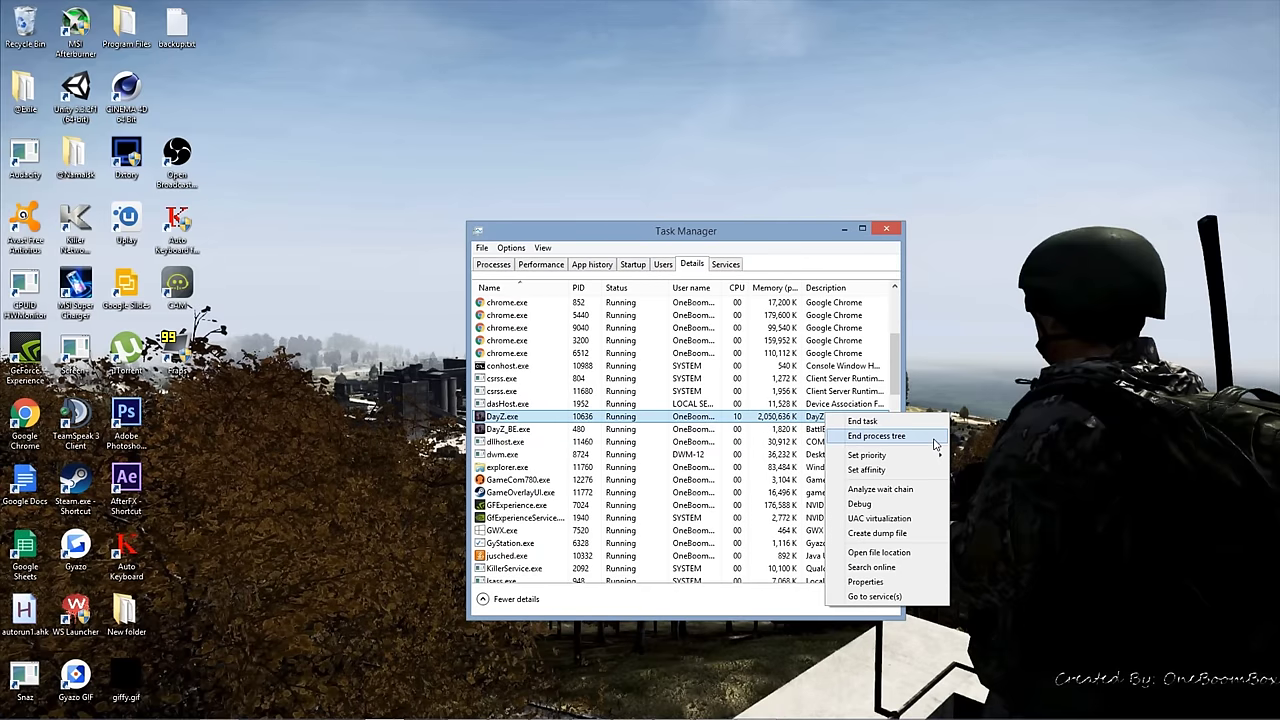
mouse_move(871, 458)
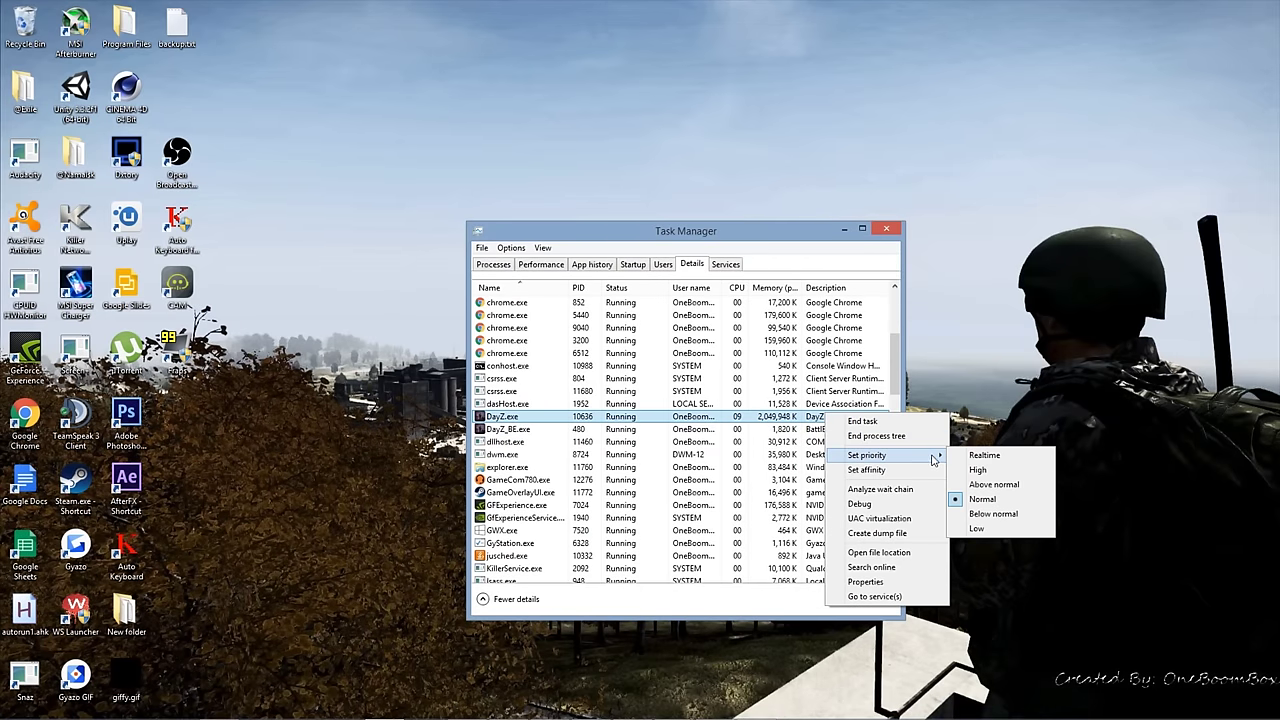
click(979, 470)
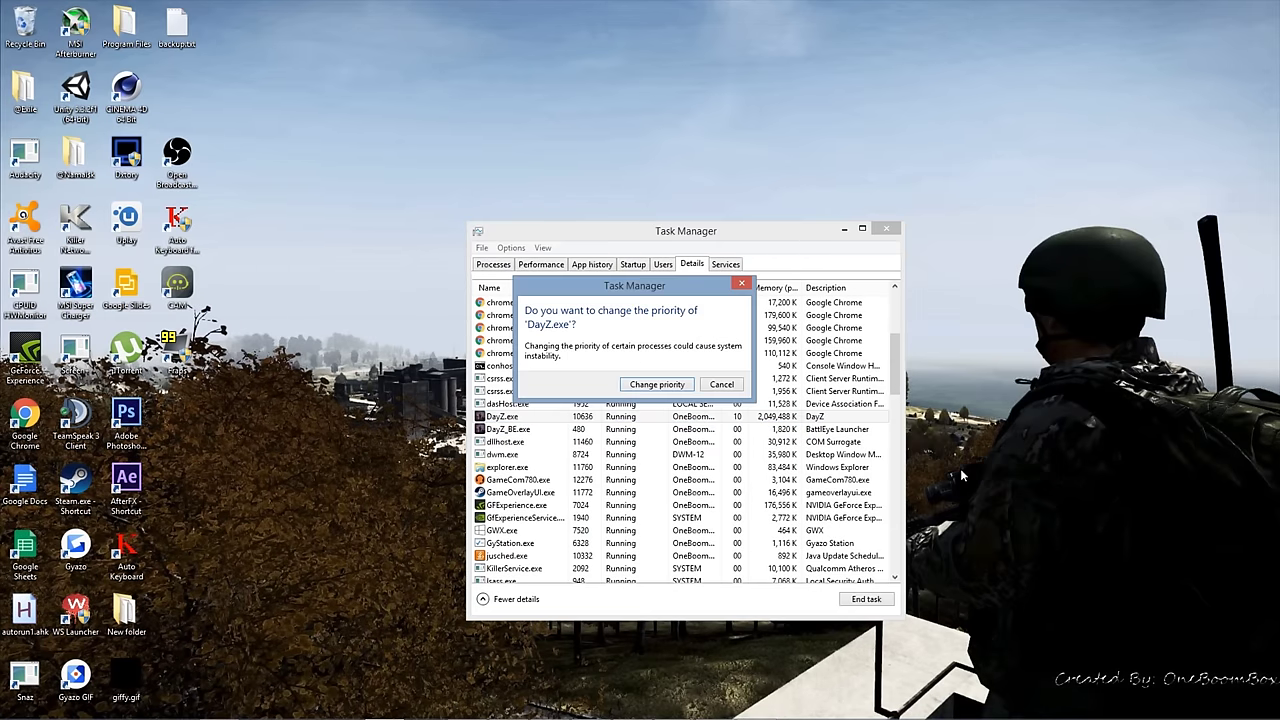
click(656, 385)
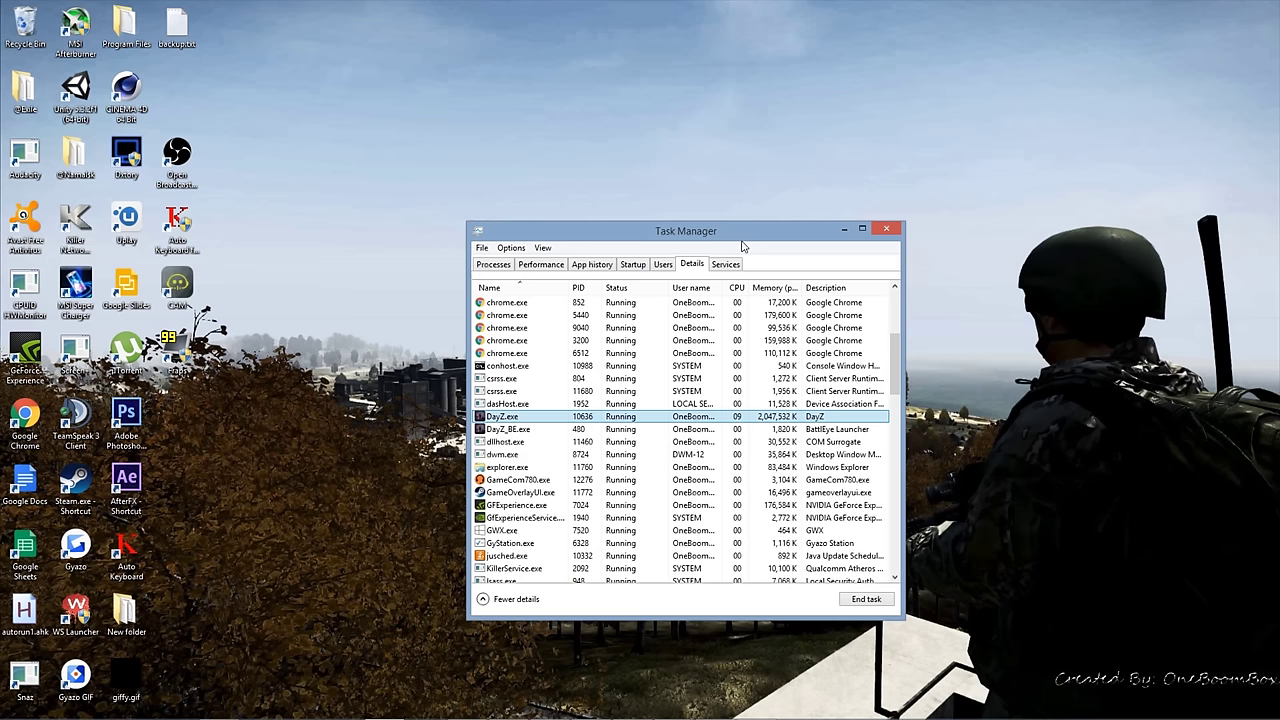
drag(786, 231, 674, 164)
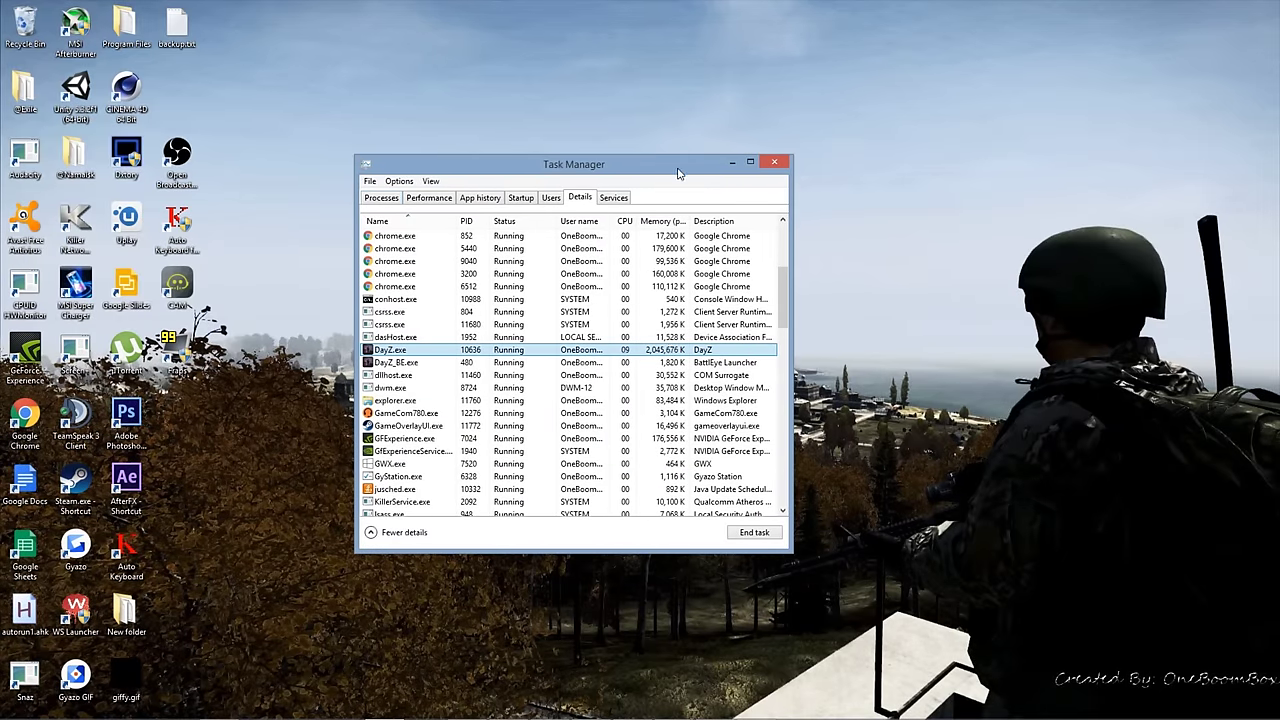
drag(677, 173, 838, 173)
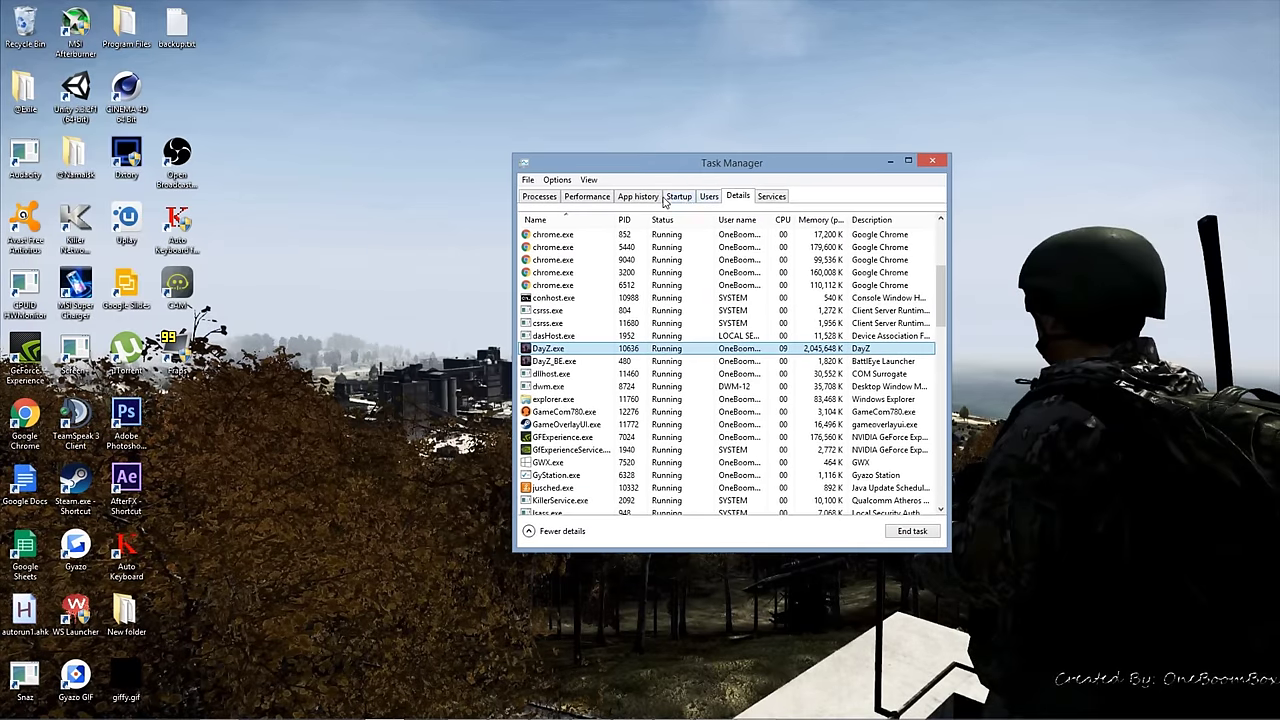